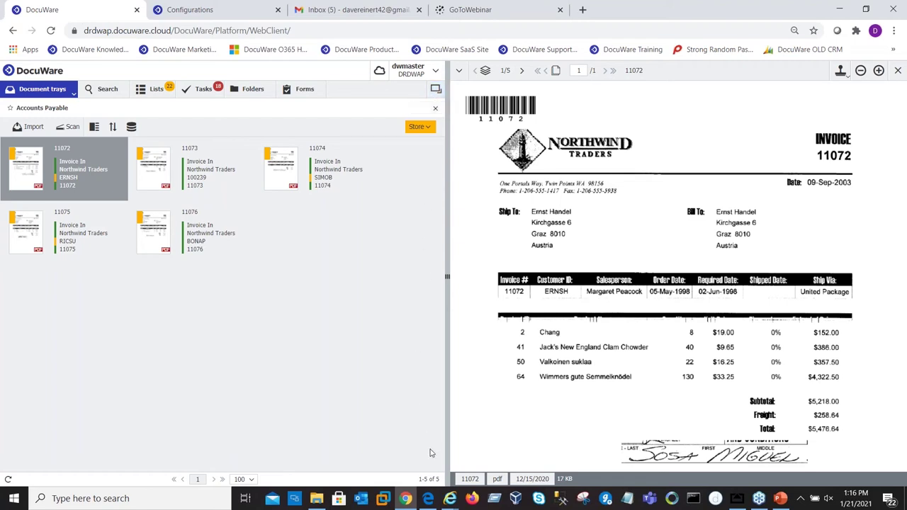
pyautogui.click(428, 499)
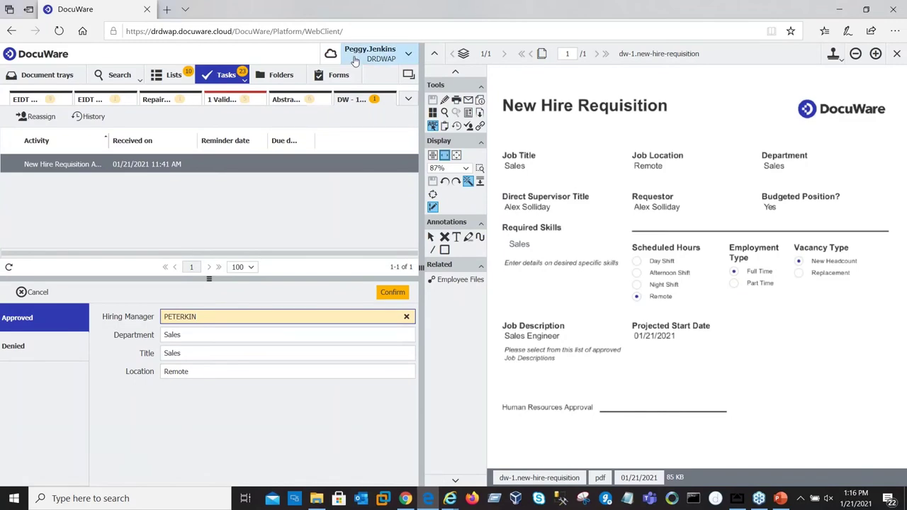
pyautogui.click(449, 498)
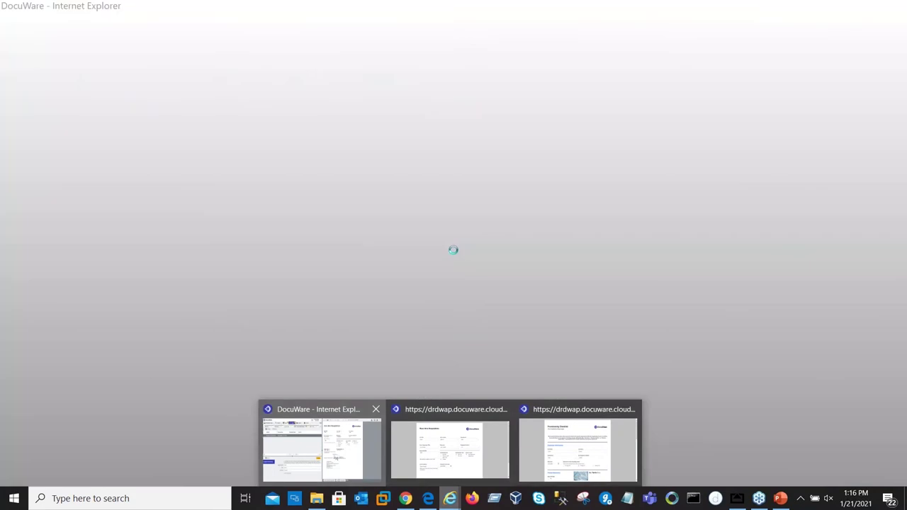
pyautogui.click(319, 443)
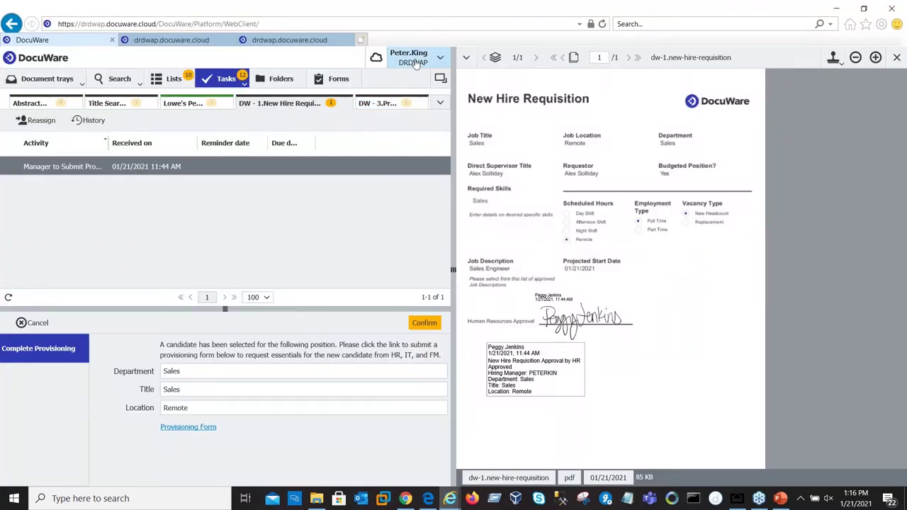
pyautogui.click(407, 499)
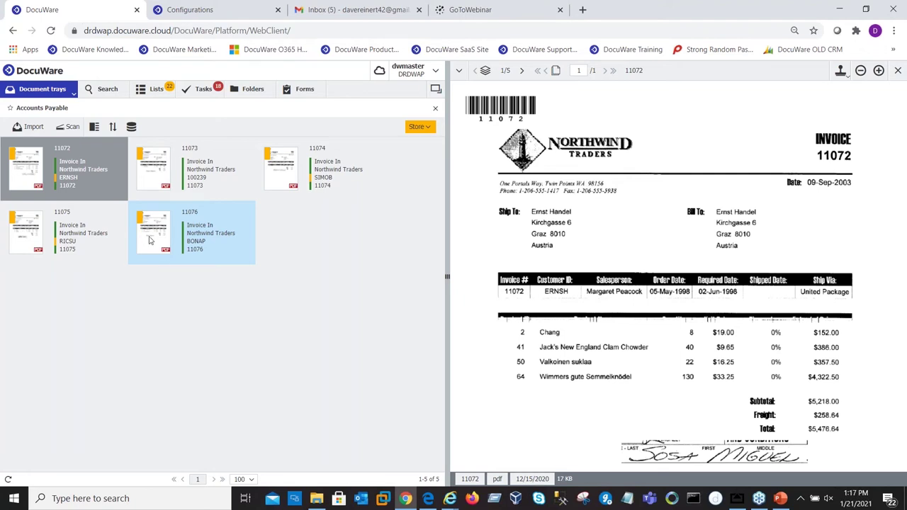
# Step: Run an empty-criteria Employee Files search and open the W4 document from the 17 results
pyautogui.click(108, 91)
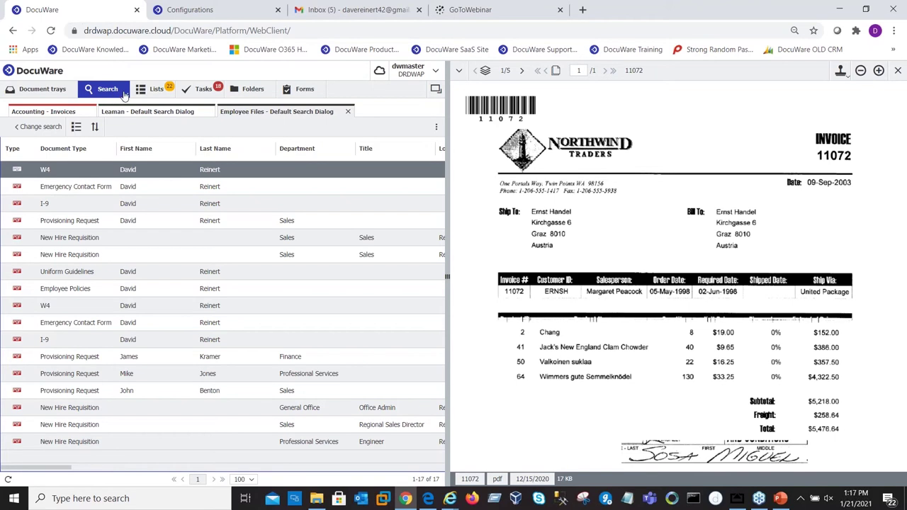
pyautogui.click(58, 126)
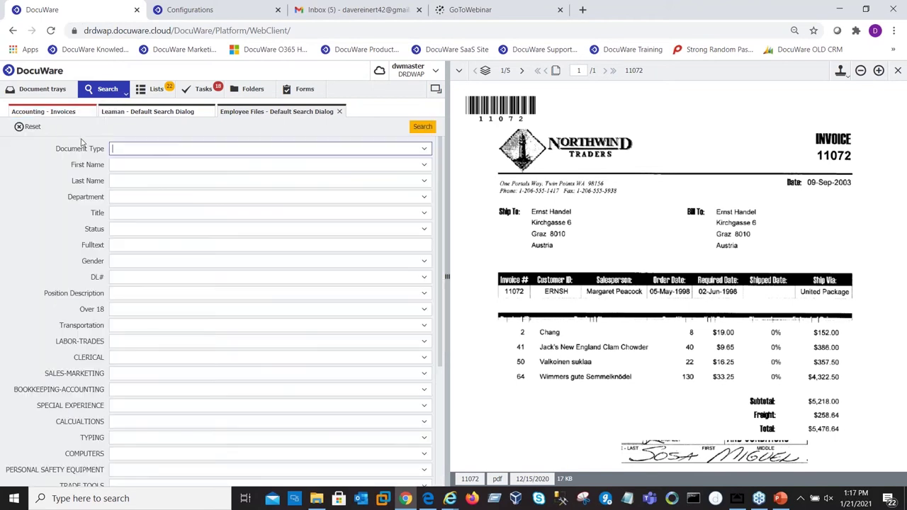
pyautogui.click(171, 163)
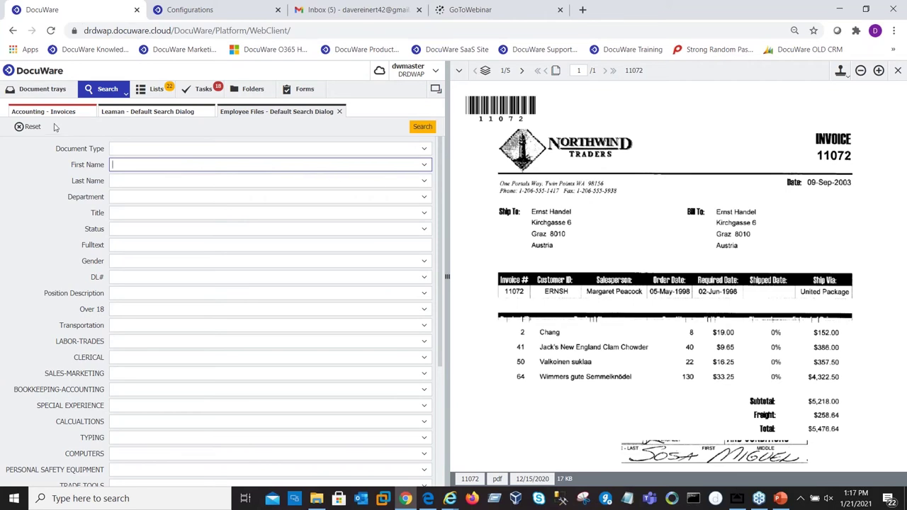
pyautogui.click(417, 129)
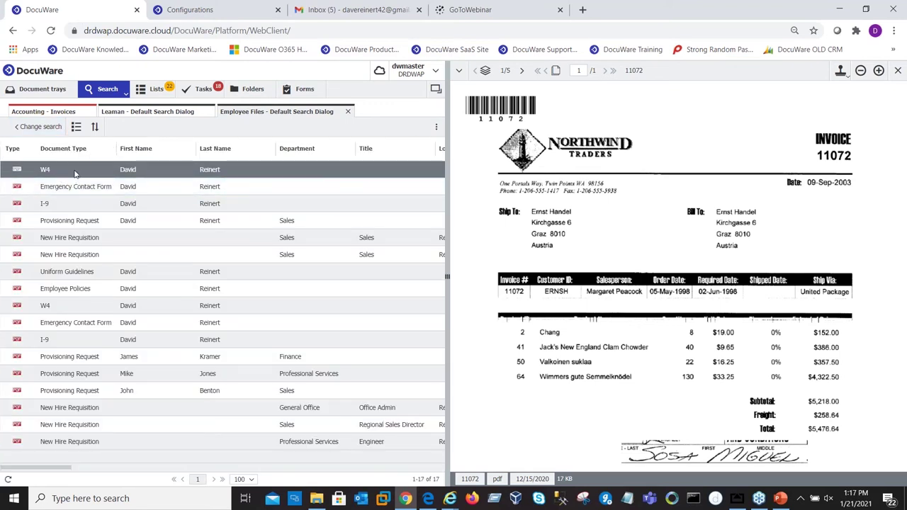
pyautogui.click(74, 171)
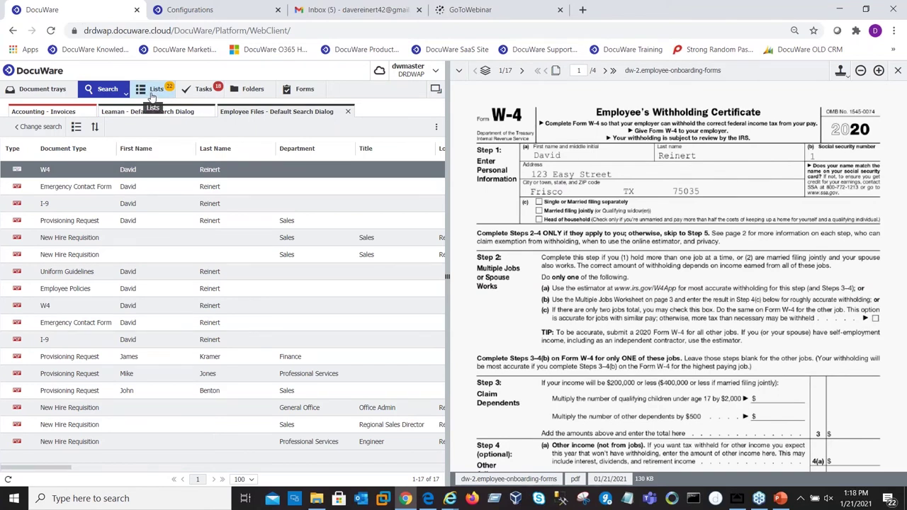
pyautogui.click(152, 97)
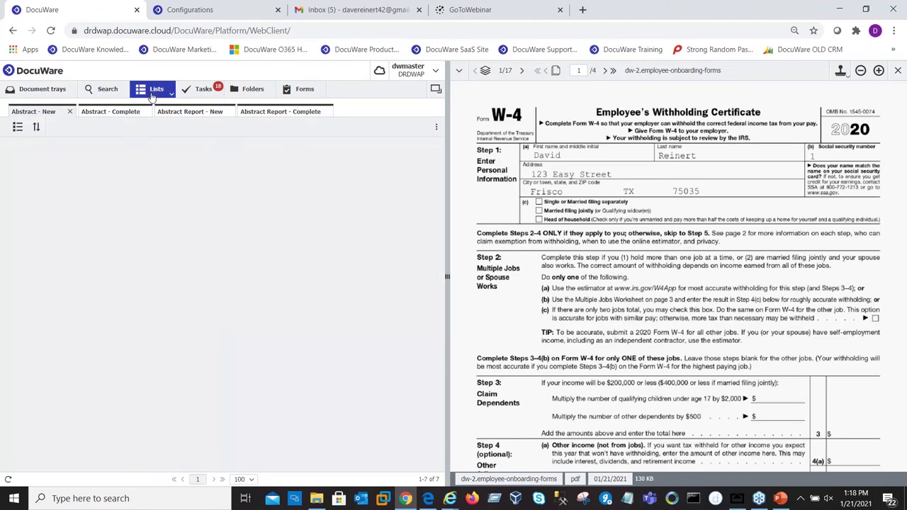
pyautogui.click(170, 96)
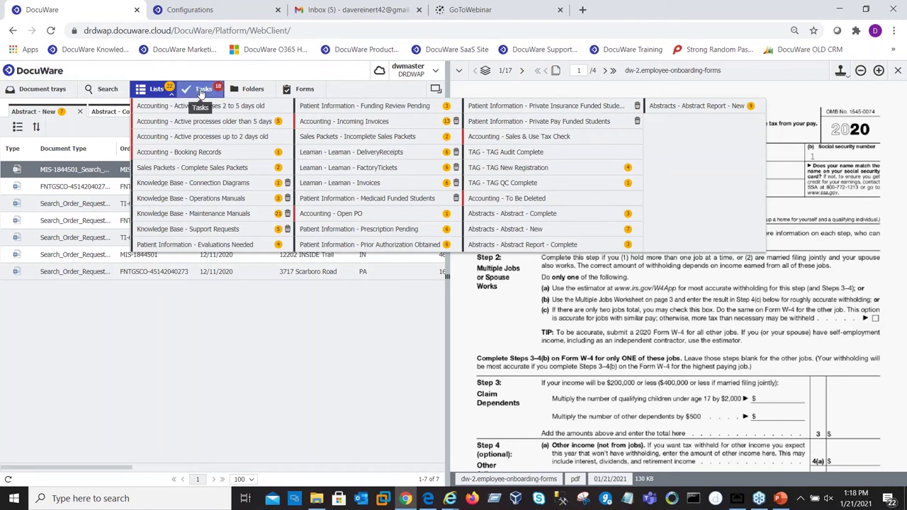
pyautogui.click(202, 92)
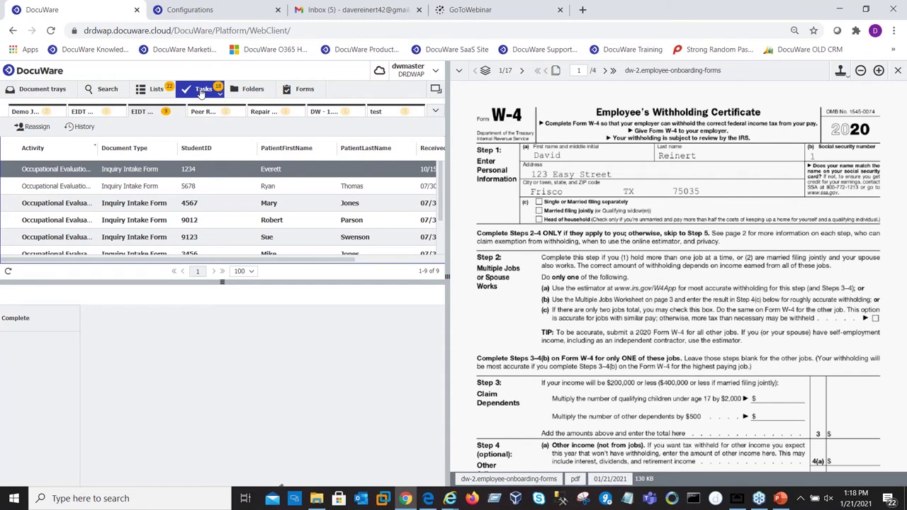
pyautogui.click(107, 89)
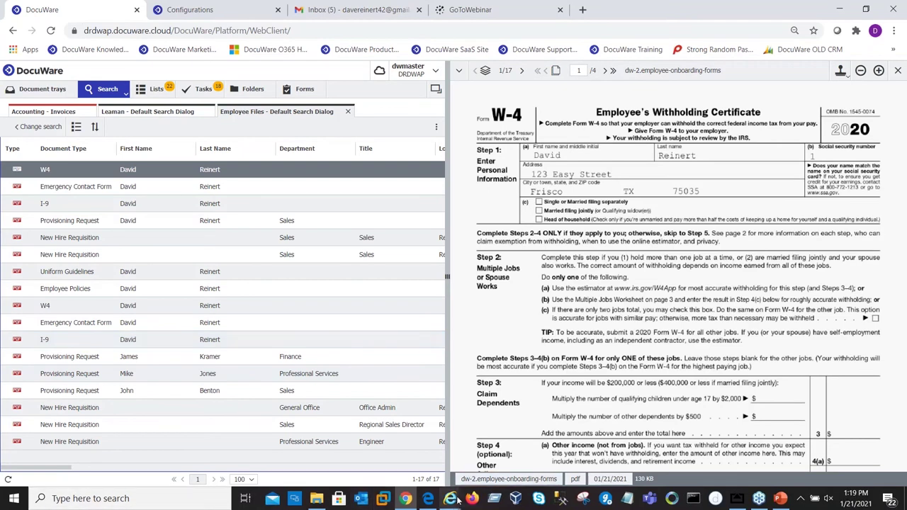
# Step: Submit the New Hire Requisition for the remote full-time Sales Engineer, keeping Sales as department
pyautogui.moveTo(451, 501)
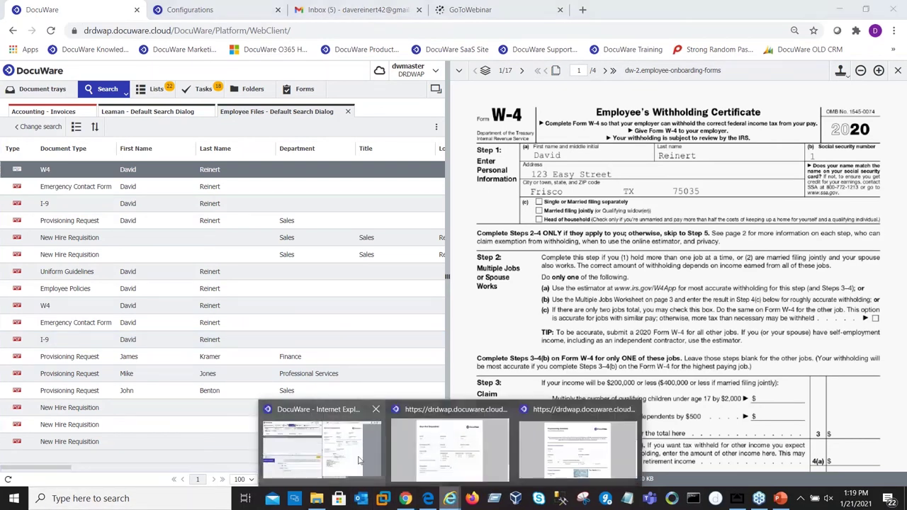
pyautogui.click(322, 443)
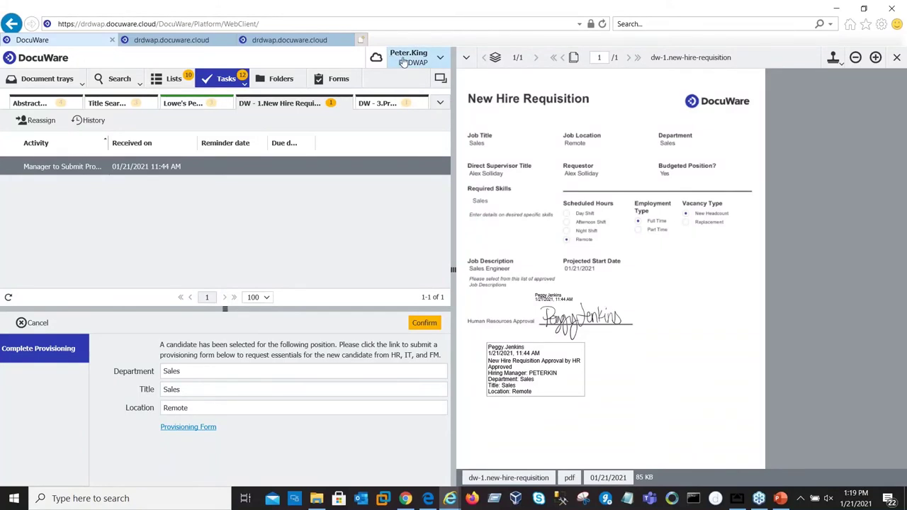
pyautogui.click(211, 39)
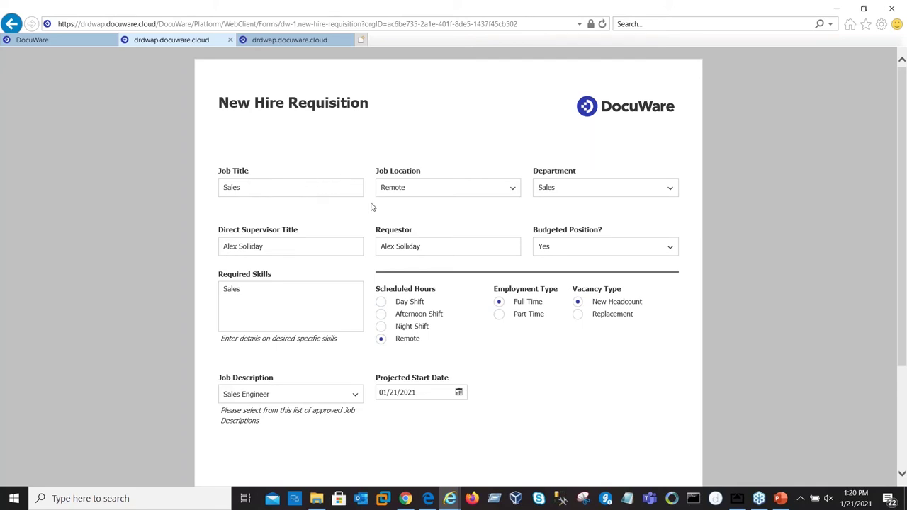
pyautogui.click(670, 188)
pyautogui.click(669, 187)
pyautogui.scroll(-3, 291, 377)
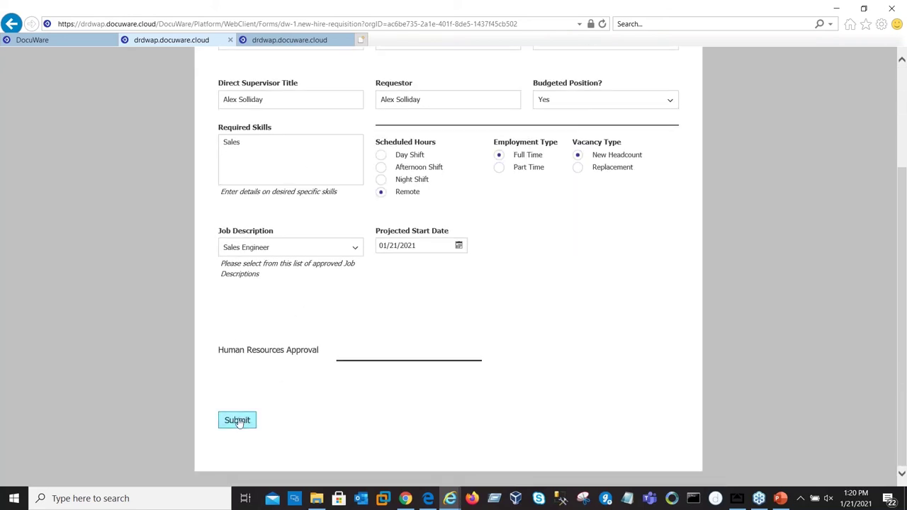
pyautogui.click(243, 422)
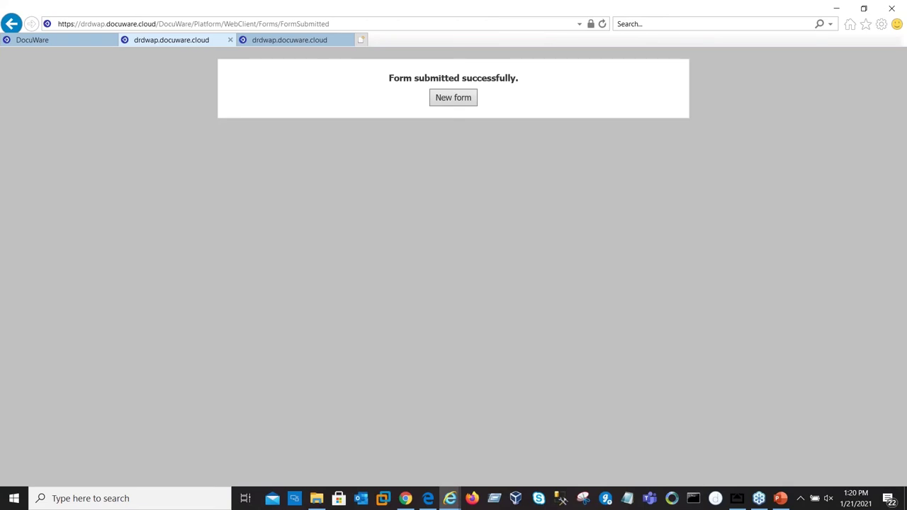
# Step: In the HR approver's window, widen the Activity column and open the 1:20 PM requisition approval task
pyautogui.click(428, 499)
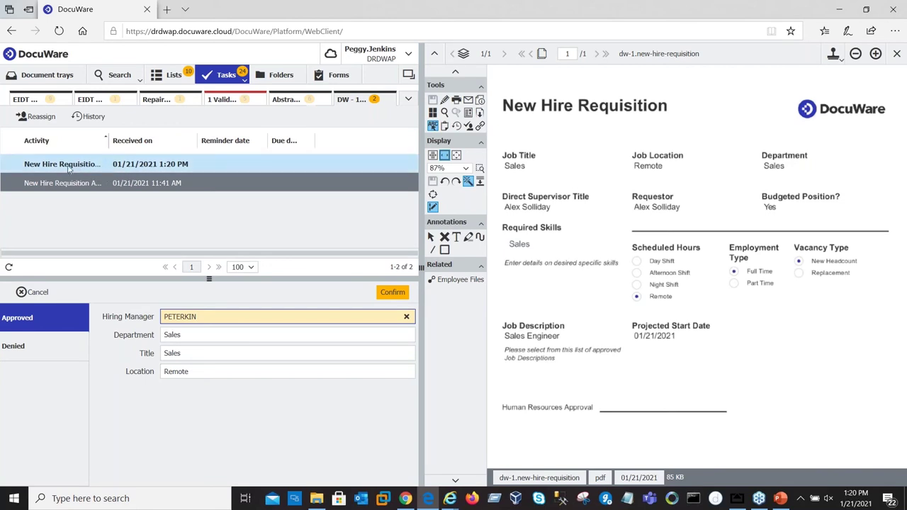
pyautogui.moveTo(107, 145); pyautogui.dragTo(130, 145)
pyautogui.click(93, 167)
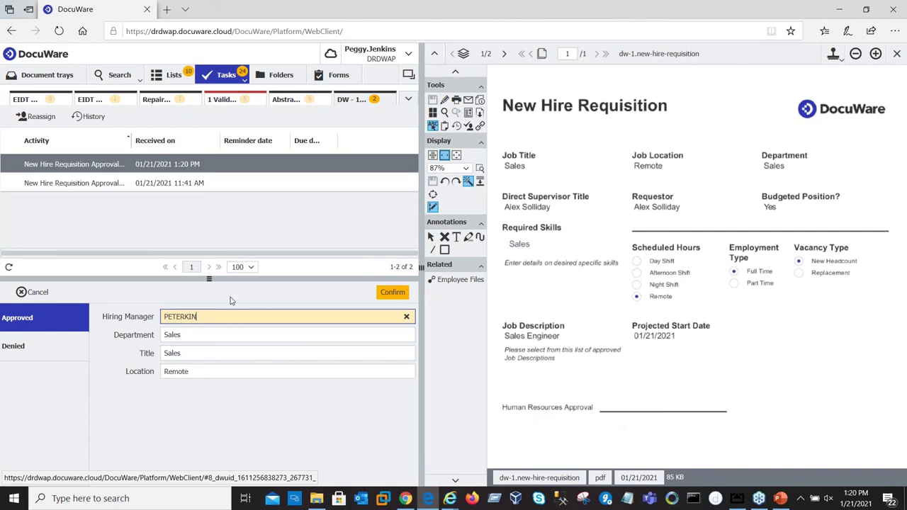
# Step: Place the HR signature stamp on the Human Resources Approval line and confirm the approval
pyautogui.click(833, 61)
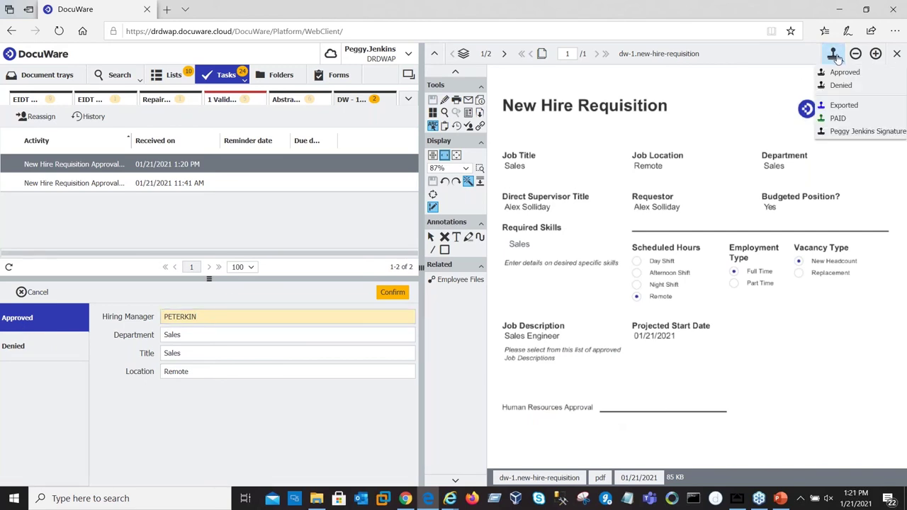
pyautogui.click(845, 132)
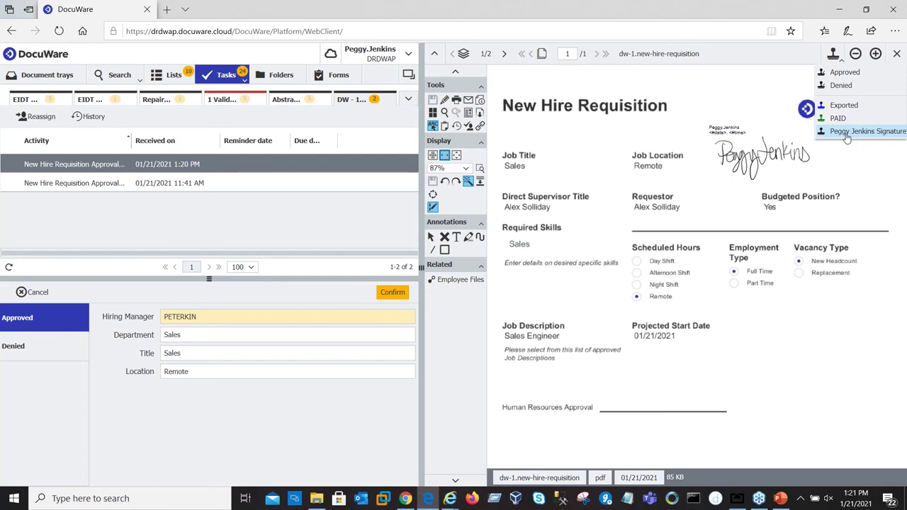
pyautogui.click(853, 131)
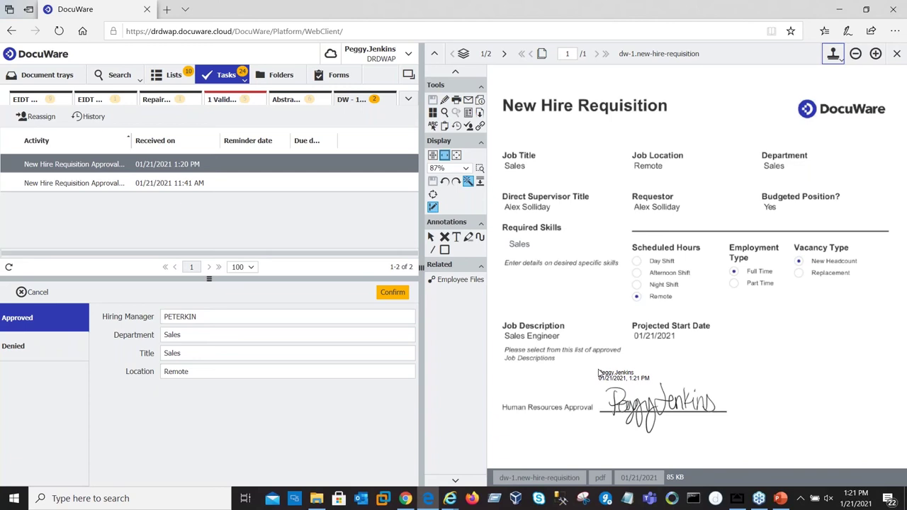
pyautogui.click(599, 373)
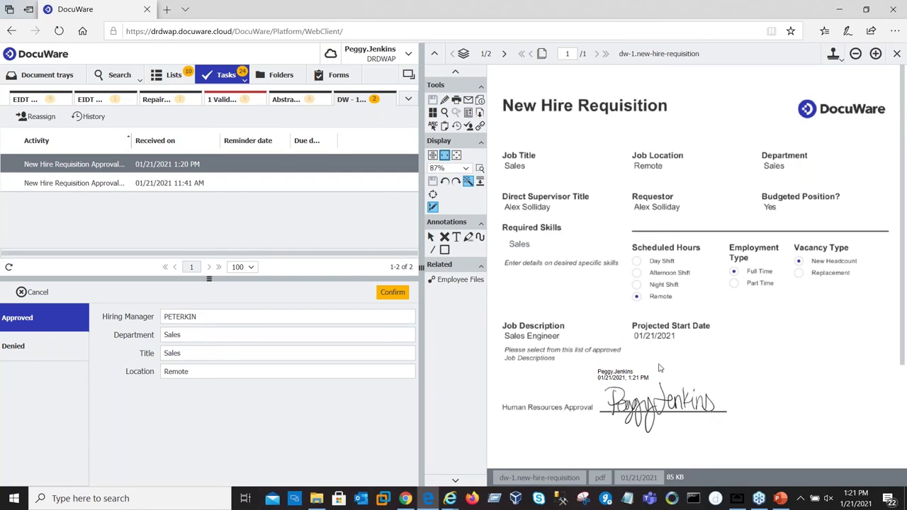
pyautogui.click(390, 293)
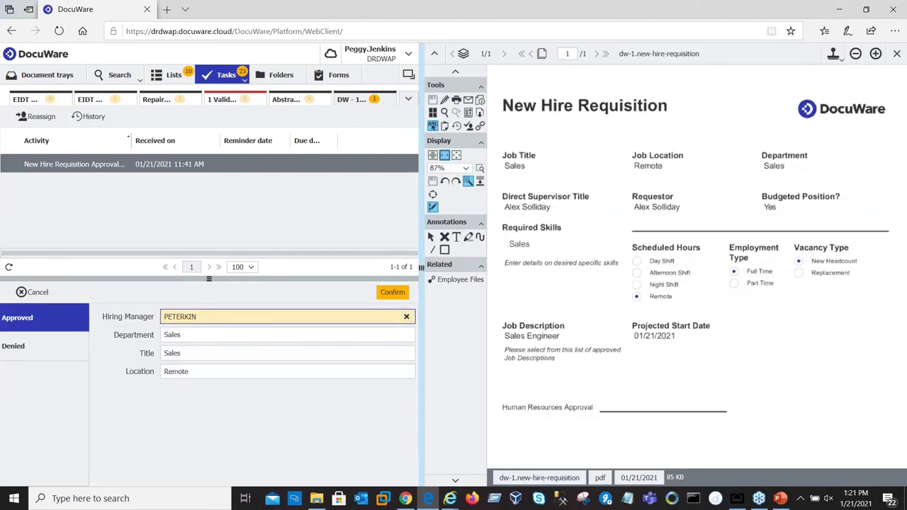
# Step: In the hiring manager's window, load the requisition document for the Manager to Submit Provisioning task
pyautogui.moveTo(450, 500)
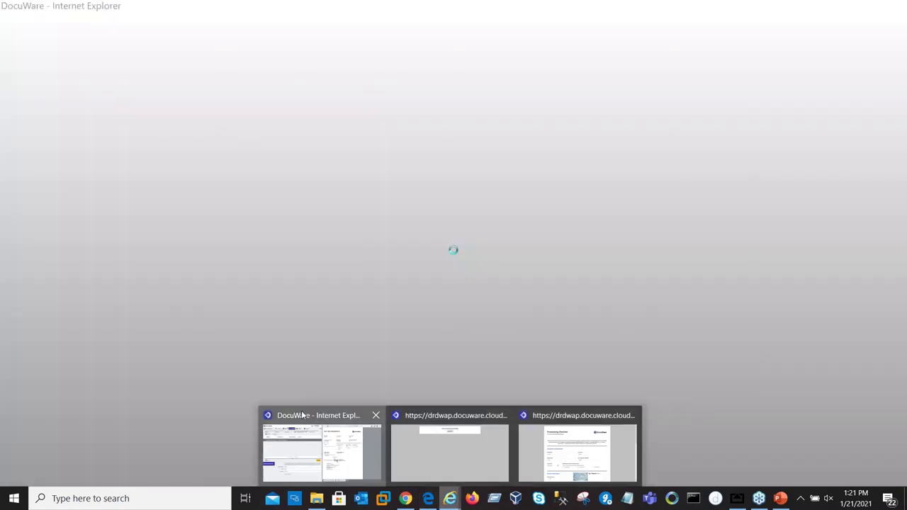
pyautogui.click(302, 416)
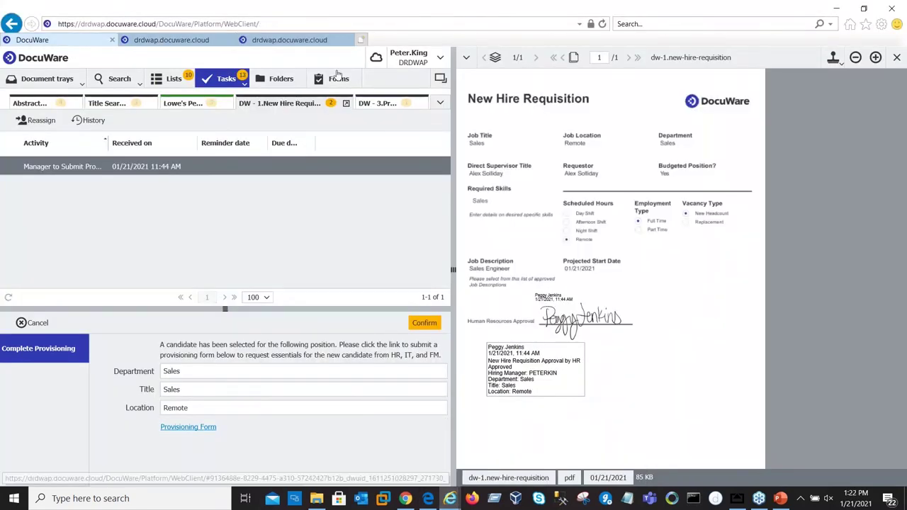
pyautogui.click(378, 104)
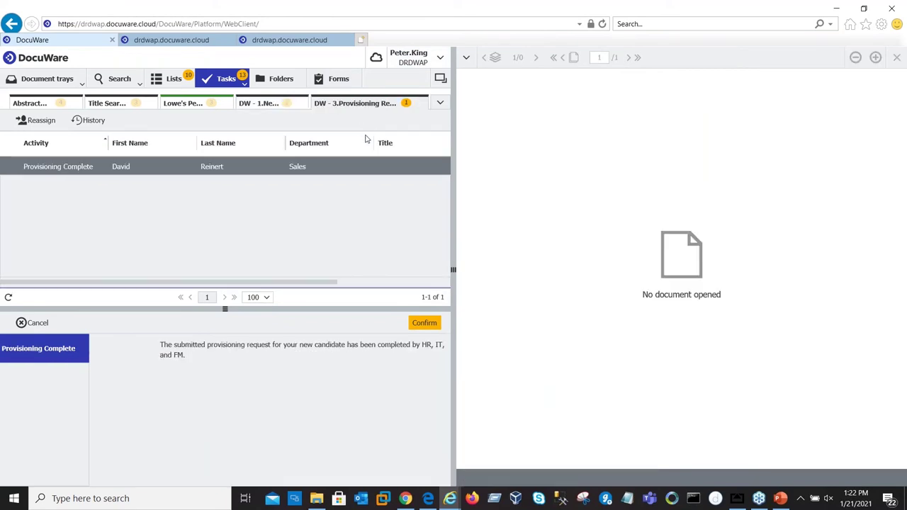
pyautogui.click(263, 105)
pyautogui.click(80, 186)
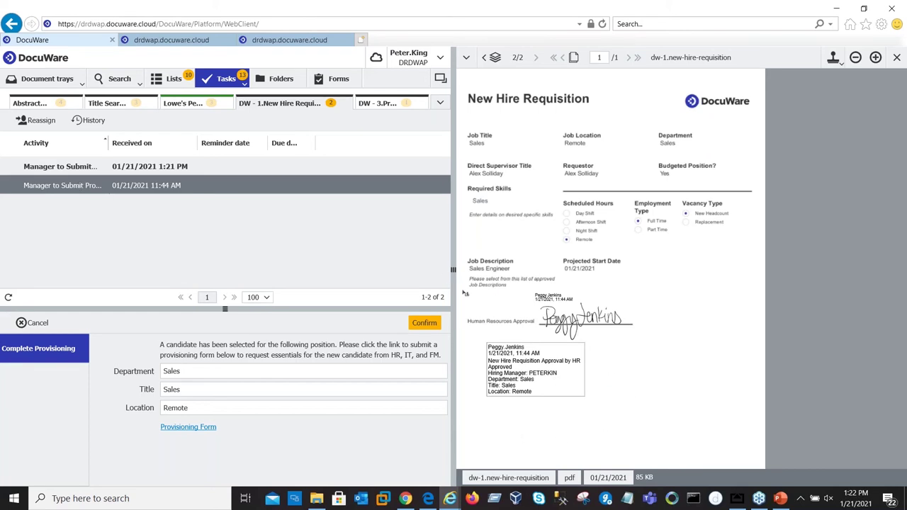
# Step: Open the Provisioning Form link, review the prefilled checklist, and submit it
pyautogui.click(173, 429)
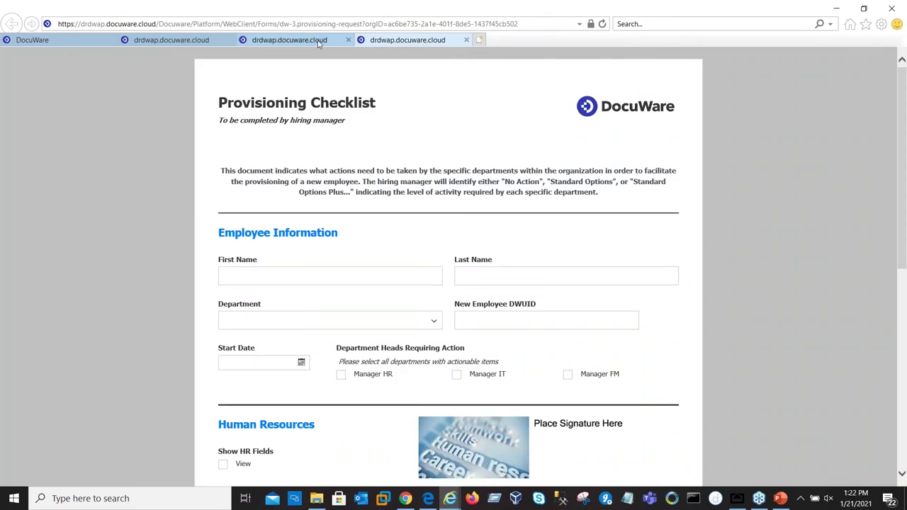
pyautogui.click(317, 41)
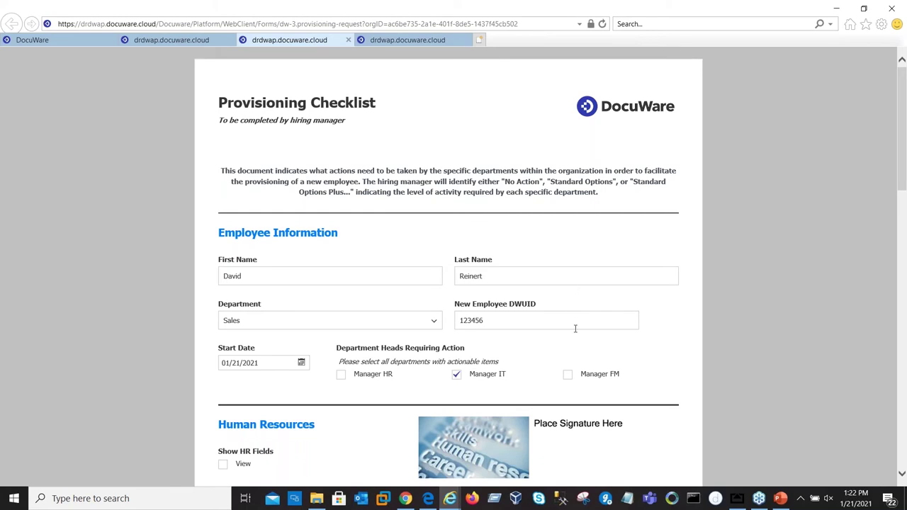
pyautogui.scroll(-2, 574, 319)
pyautogui.scroll(-3, 574, 323)
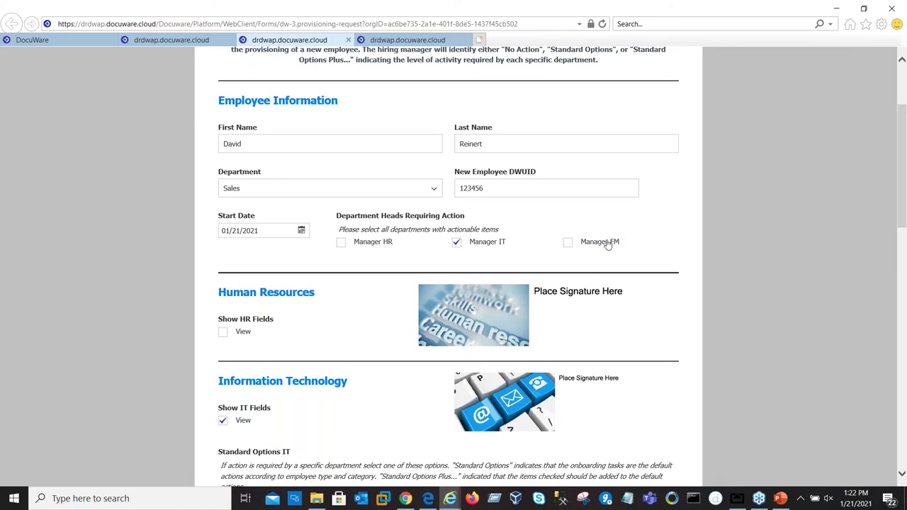
pyautogui.scroll(-1, 603, 239)
pyautogui.scroll(-2, 448, 267)
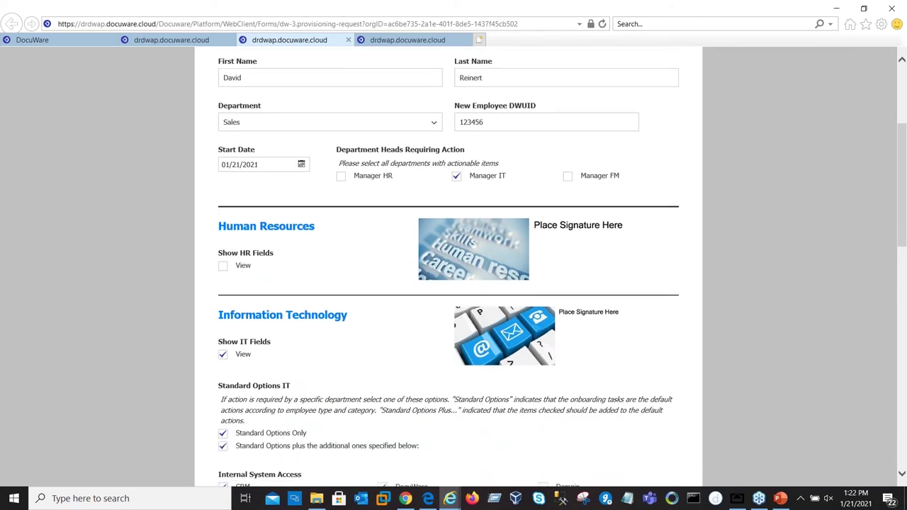
pyautogui.scroll(-4, 606, 243)
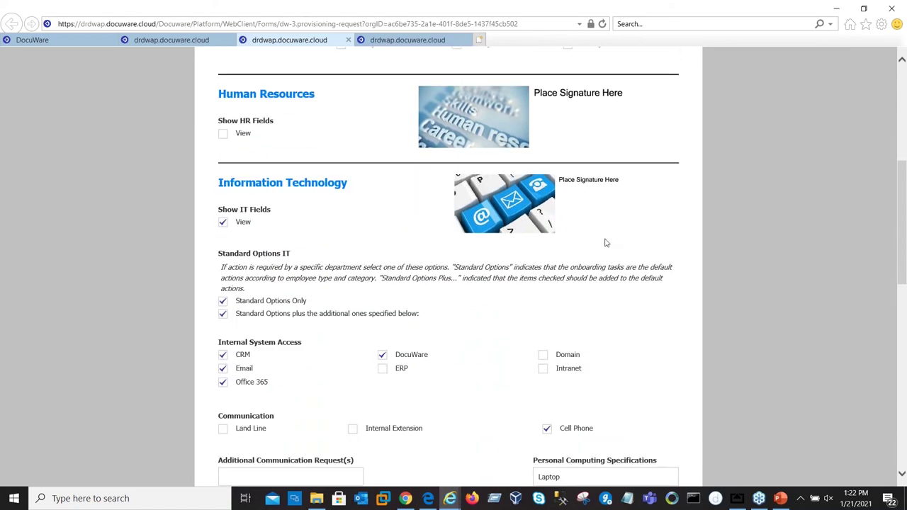
pyautogui.scroll(-2, 606, 243)
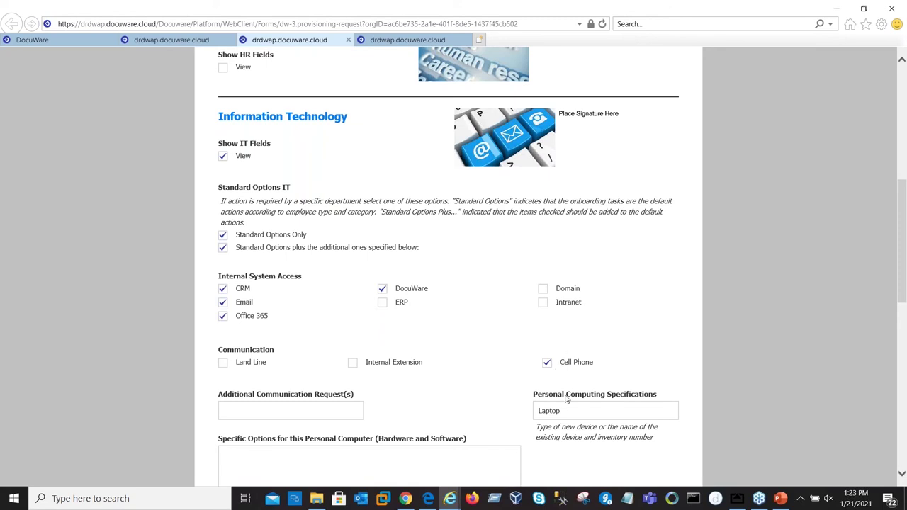
pyautogui.scroll(-1, 489, 371)
pyautogui.scroll(-10, 482, 365)
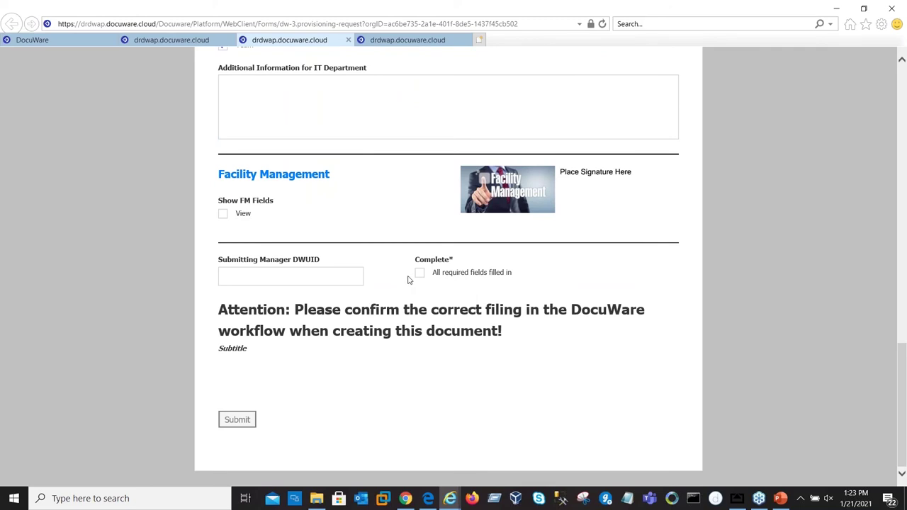
pyautogui.scroll(5, 424, 279)
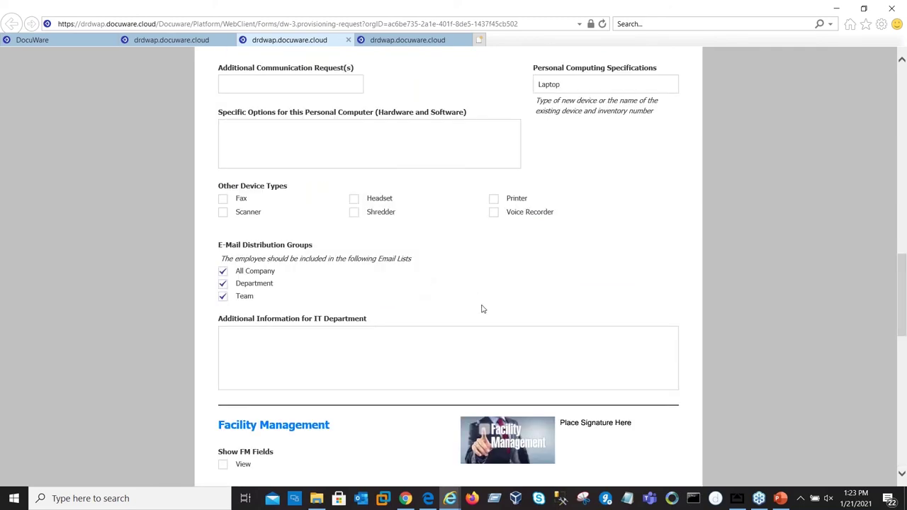
pyautogui.scroll(-13, 482, 307)
pyautogui.click(236, 422)
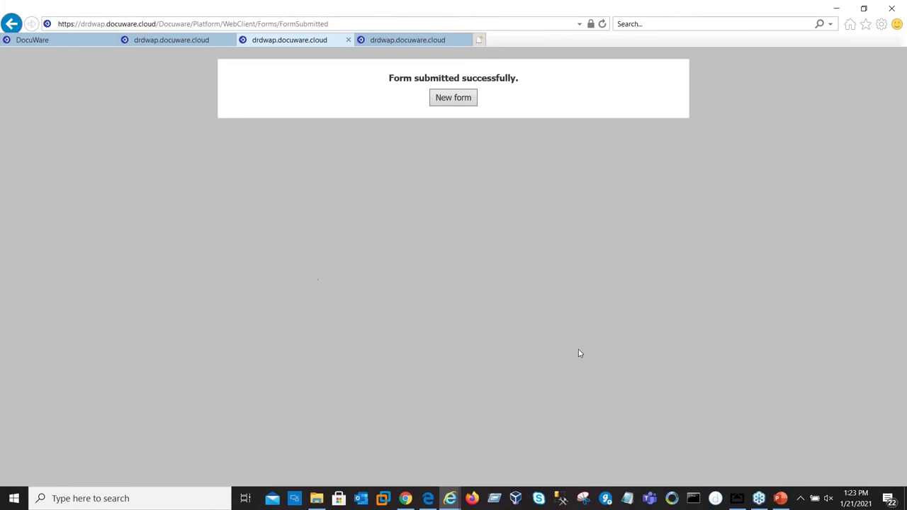
# Step: Bring up the mirrored iPad in AirServer and scroll through the provisioning request in VIDsigner
pyautogui.click(737, 498)
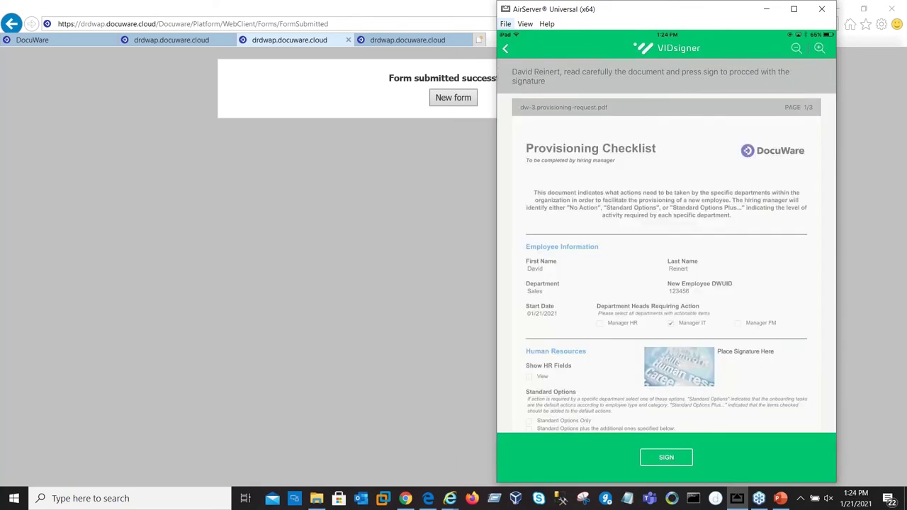
pyautogui.scroll(-4, 666, 276)
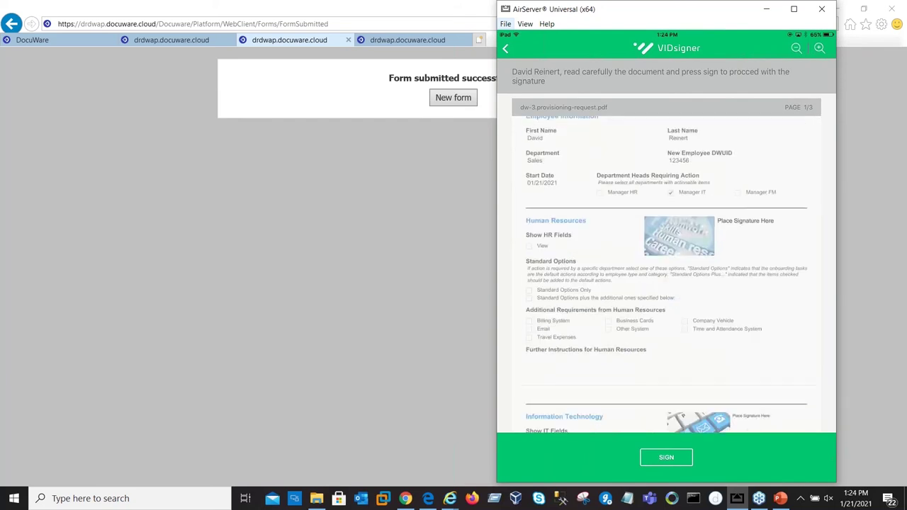
pyautogui.scroll(-8, 666, 276)
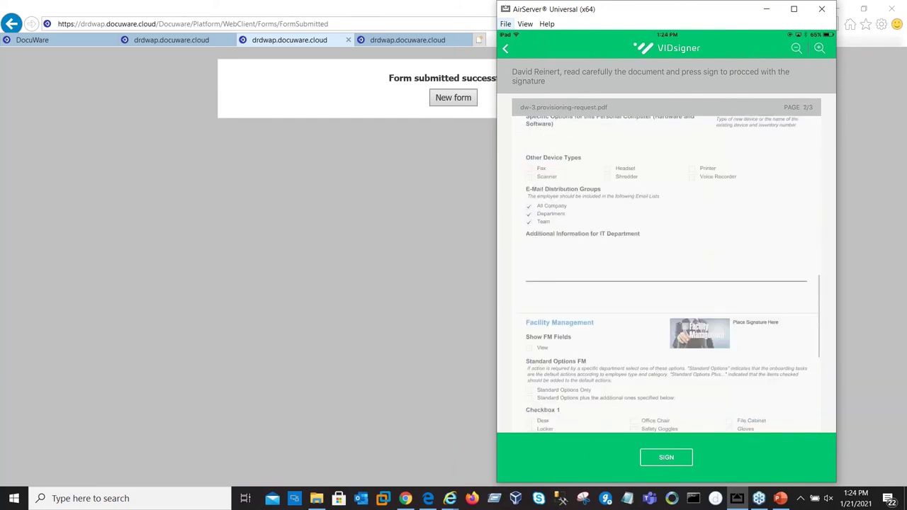
pyautogui.scroll(-2, 666, 277)
pyautogui.scroll(3, 666, 277)
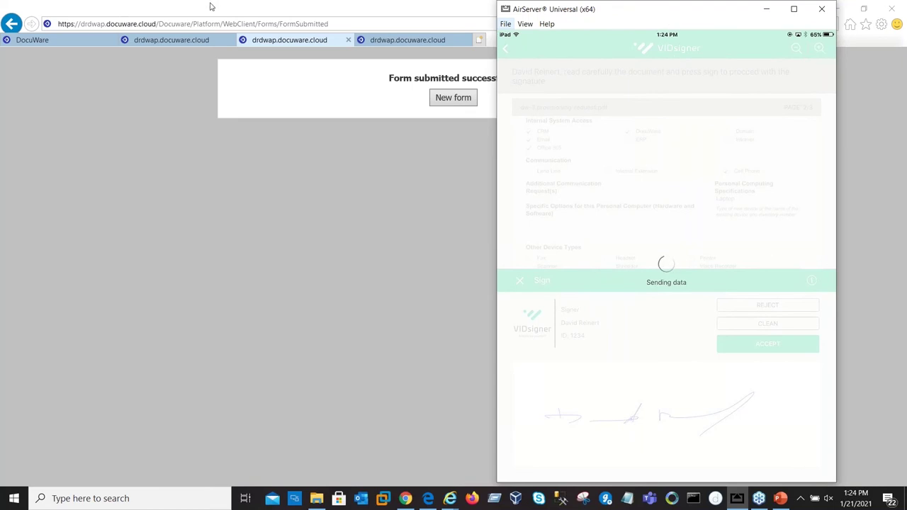
# Step: Return to the DocuWare employee file results and open the New Hire Requisition in the viewer
pyautogui.click(36, 40)
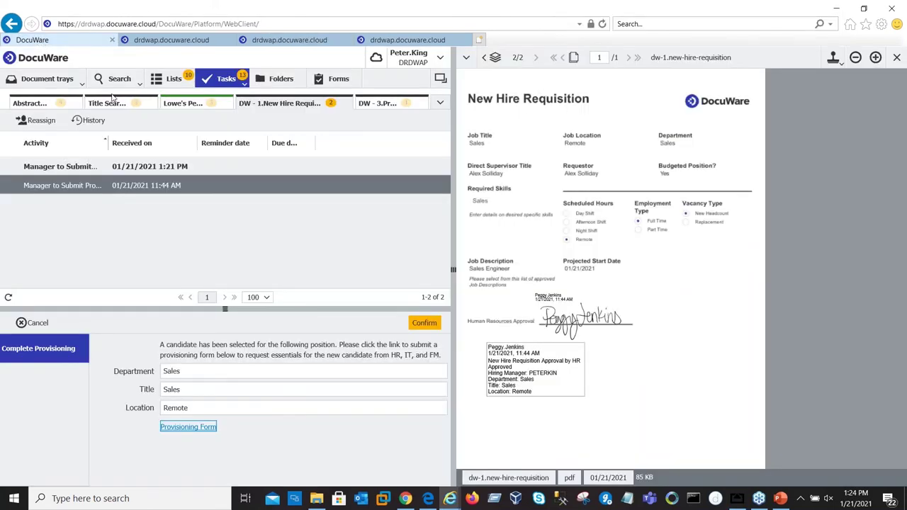
pyautogui.click(404, 499)
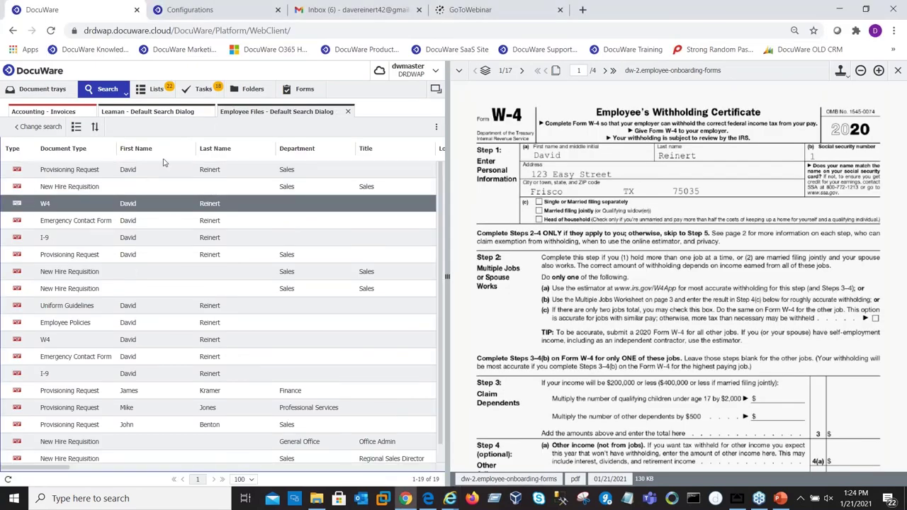
pyautogui.doubleClick(88, 189)
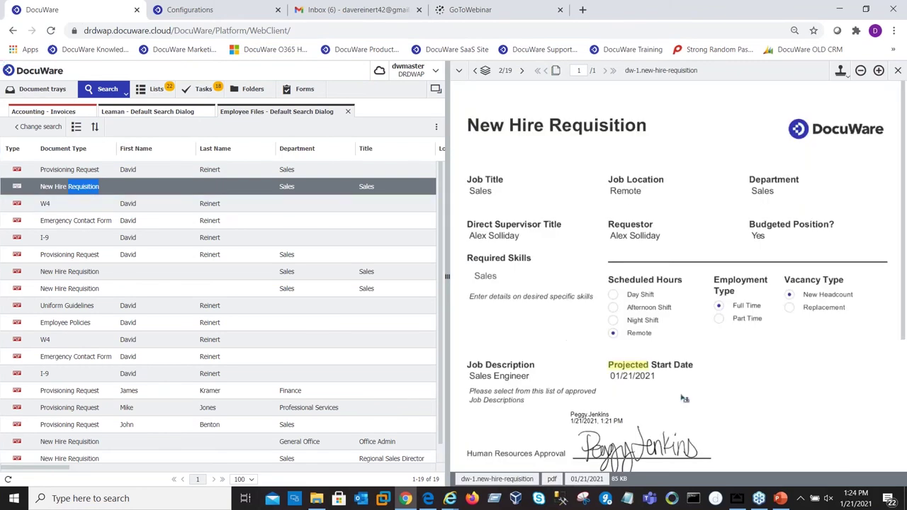
# Step: Open the Provisioning Request and move to its second page showing the signature
pyautogui.scroll(-2, 758, 264)
pyautogui.scroll(3, 758, 263)
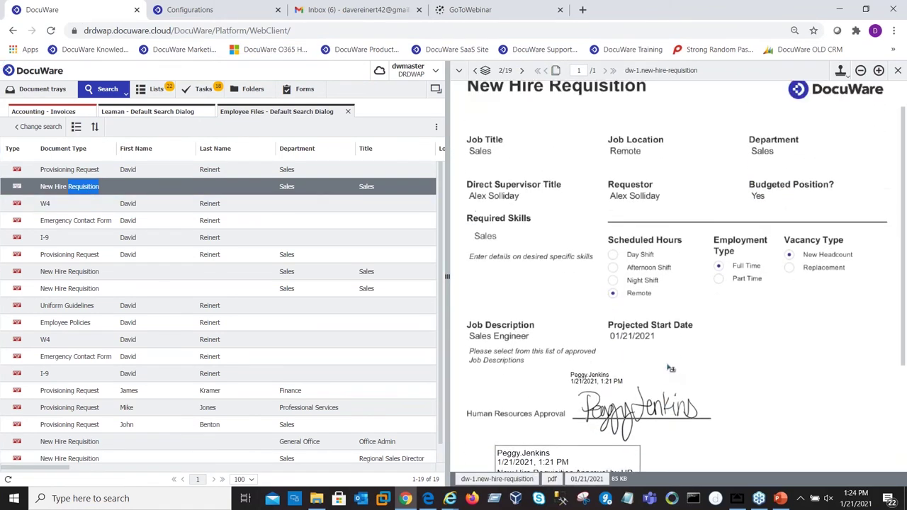
pyautogui.doubleClick(89, 170)
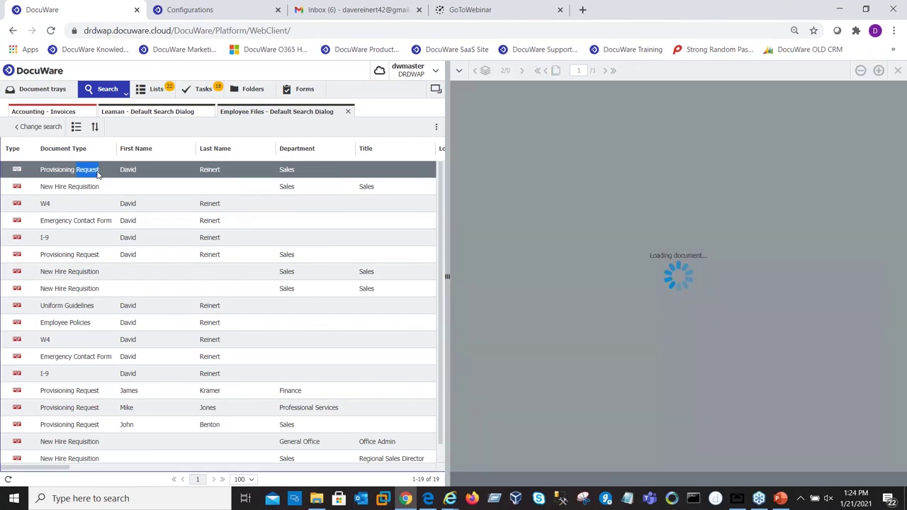
pyautogui.scroll(-5, 698, 315)
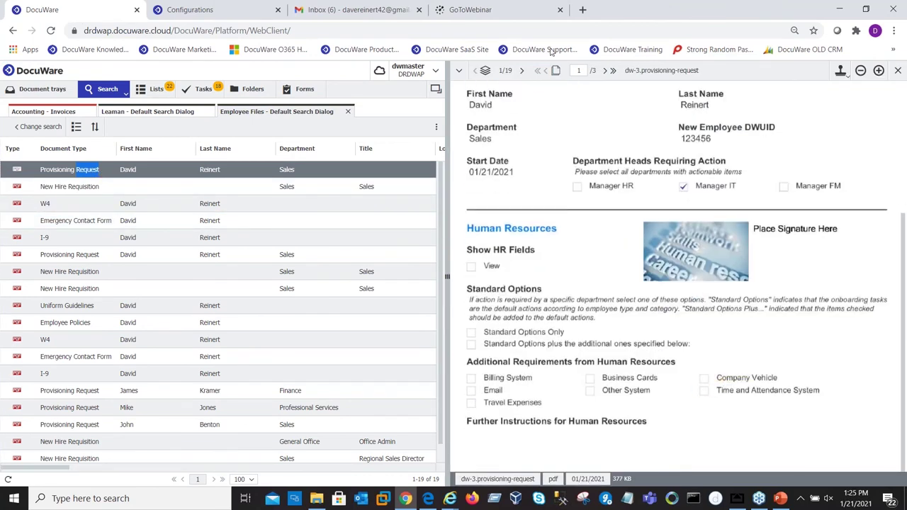
pyautogui.click(606, 70)
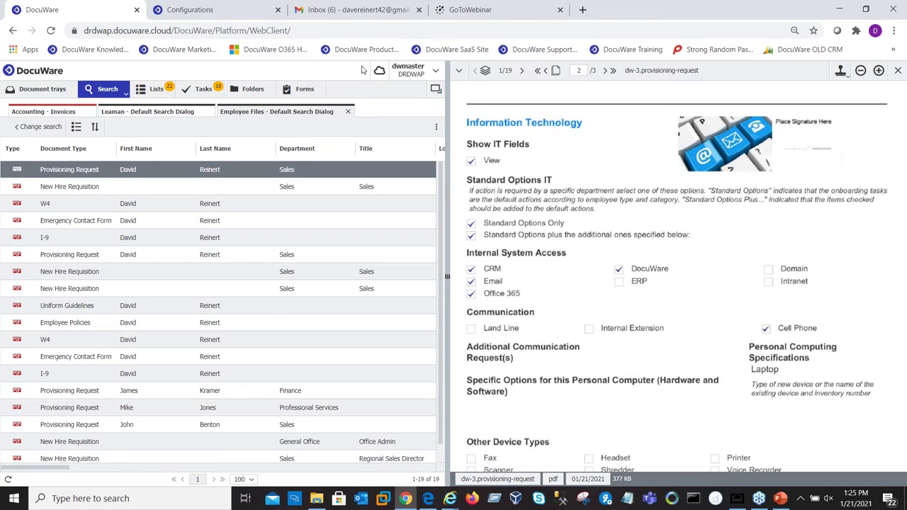
# Step: Open the New Member Onboarding Files email in the Gmail inbox
pyautogui.click(340, 11)
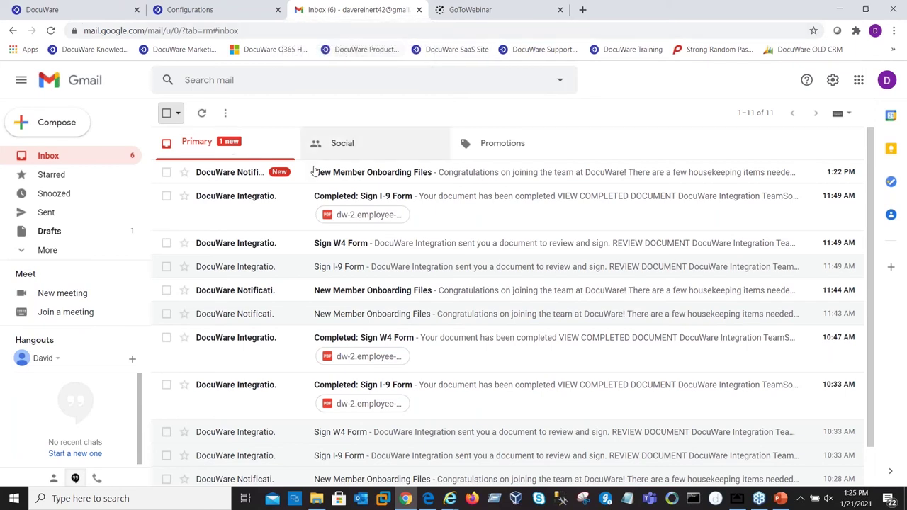
pyautogui.click(374, 174)
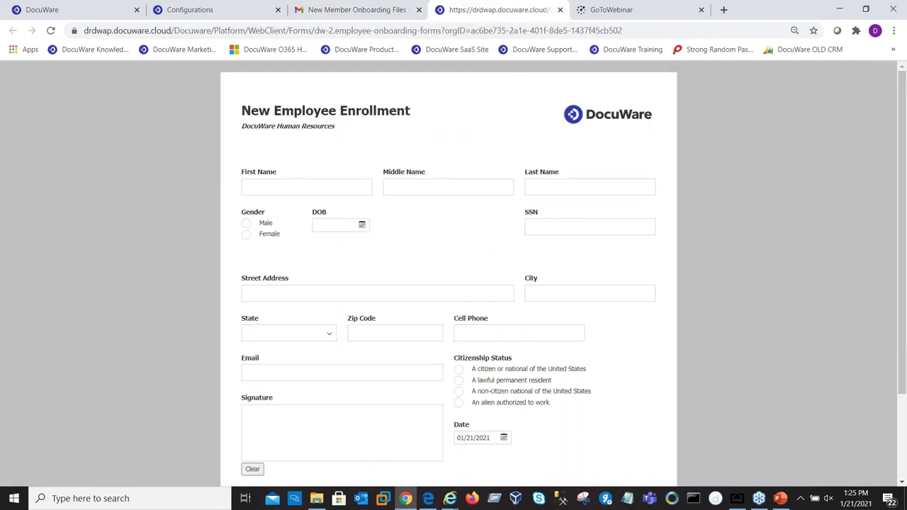
# Step: Enter the new hire's first and last name, choose Male, and fill in birth date and SSN
pyautogui.click(266, 189)
pyautogui.press('Tab')
pyautogui.press('Tab')
pyautogui.press('Tab')
pyautogui.click(245, 223)
pyautogui.click(324, 227)
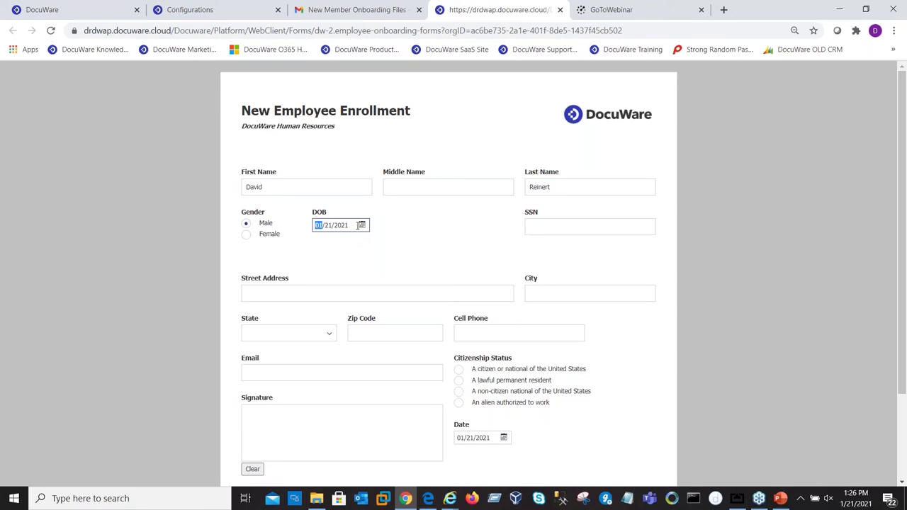
pyautogui.click(570, 228)
pyautogui.write('1')
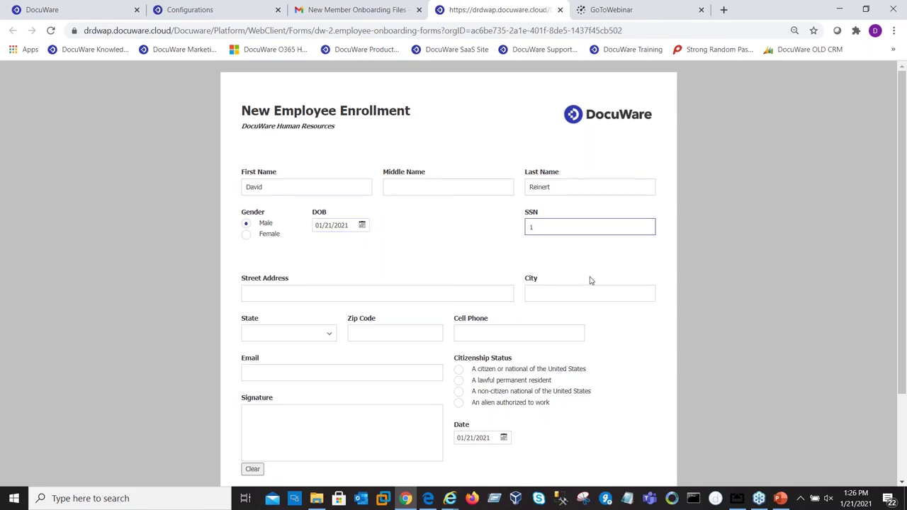
# Step: Enter the new hire's street address and set the state to TX
pyautogui.click(342, 300)
pyautogui.write('123')
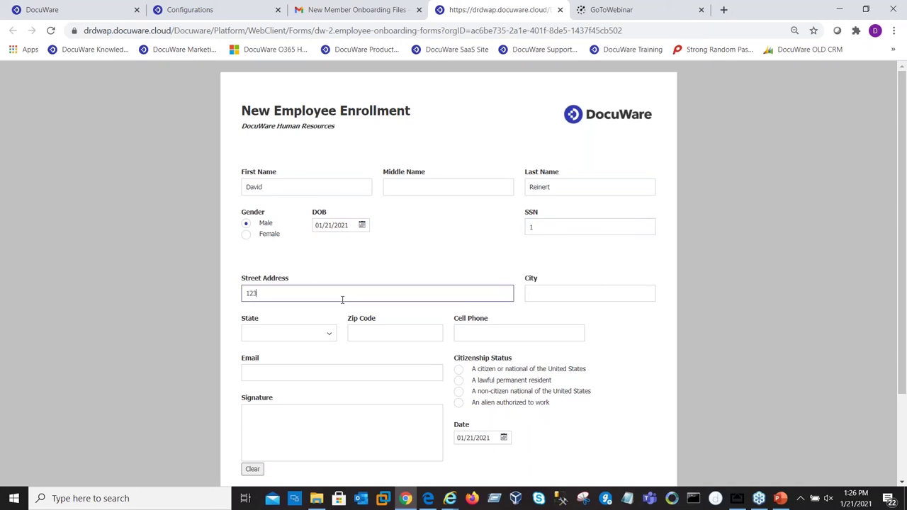
pyautogui.write(' Easy Street')
pyautogui.press('Tab')
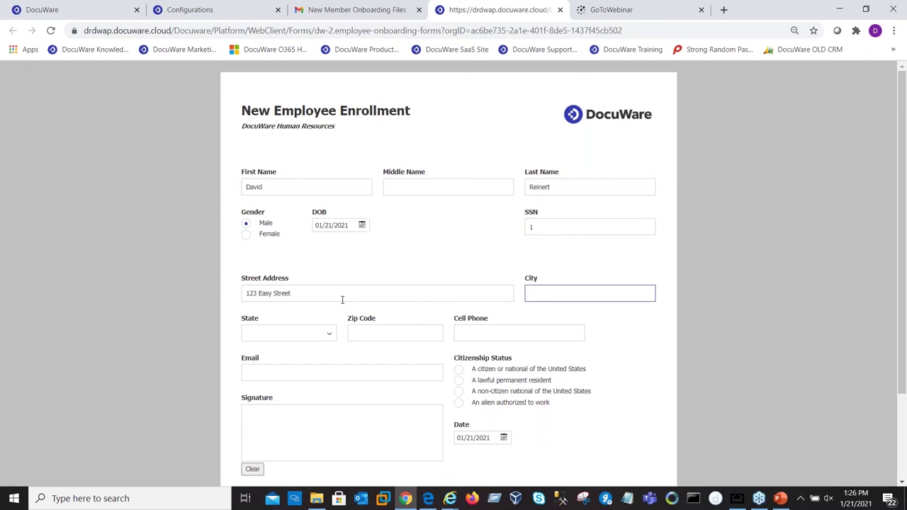
pyautogui.press('Tab')
pyautogui.write('tx')
pyautogui.click(282, 304)
pyautogui.click(388, 330)
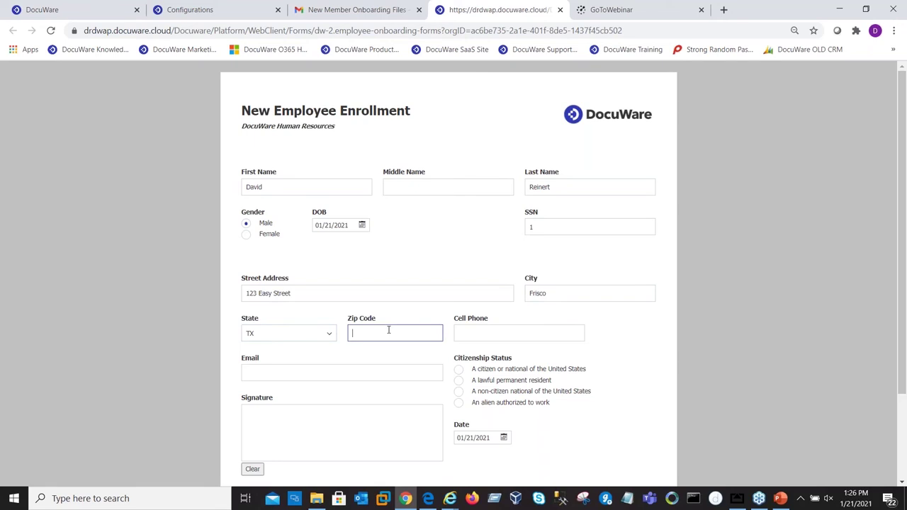
# Step: Draw a signature in the Signature box and submit the enrollment form
pyautogui.scroll(-1, 353, 402)
pyautogui.scroll(-2, 351, 396)
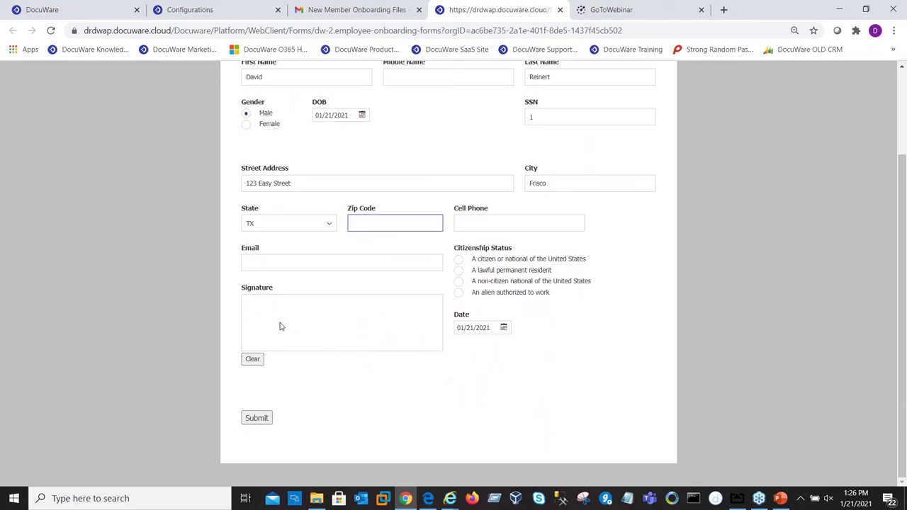
pyautogui.moveTo(304, 319)
pyautogui.mouseDown()
pyautogui.moveTo(261, 327)
pyautogui.moveTo(310, 328)
pyautogui.mouseUp()
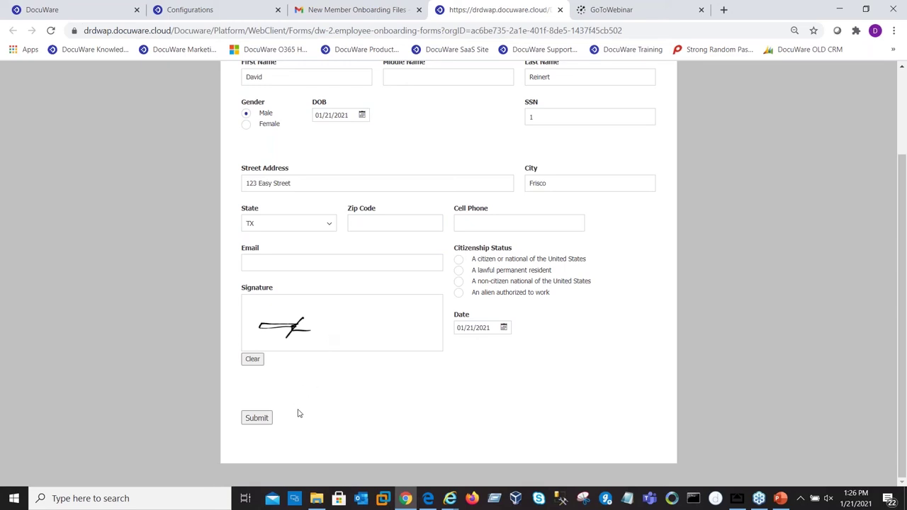
pyautogui.click(258, 419)
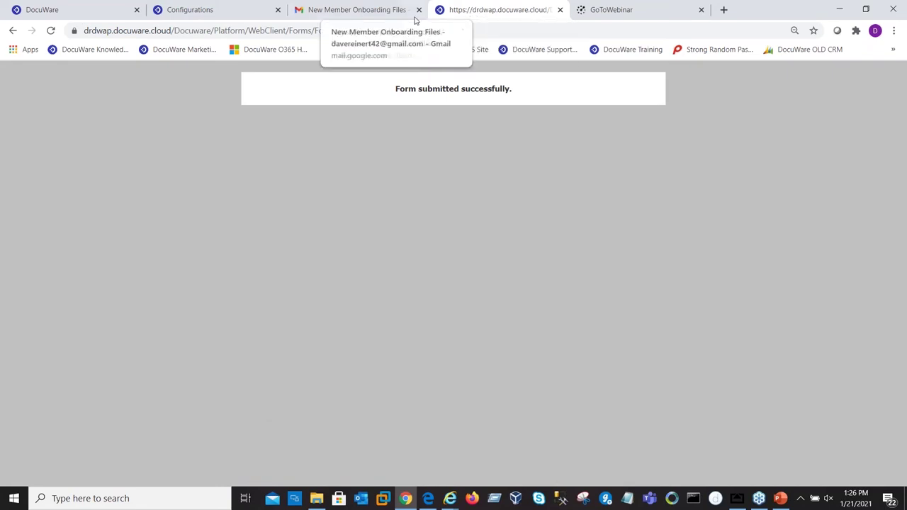
# Step: From the Gmail inbox, open the Sign I-9 Form email and bring up its I-9 for review
pyautogui.click(391, 12)
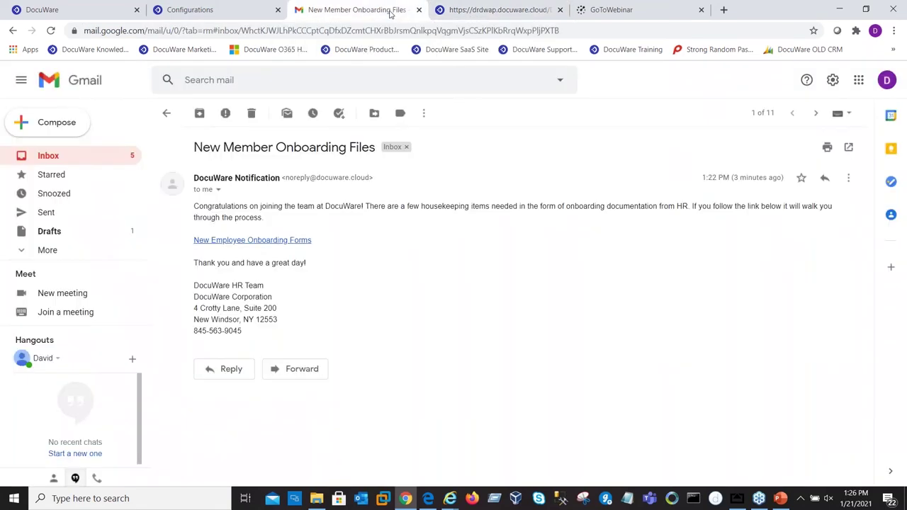
pyautogui.click(167, 113)
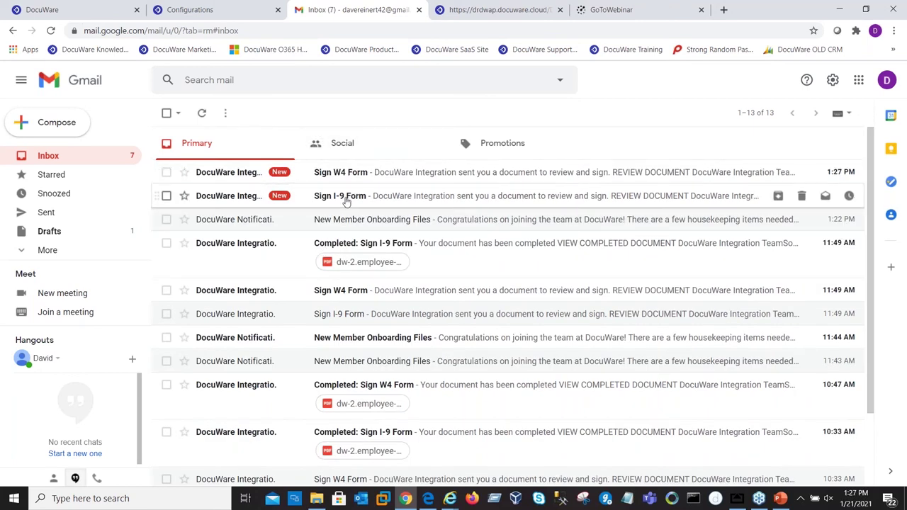
pyautogui.click(320, 200)
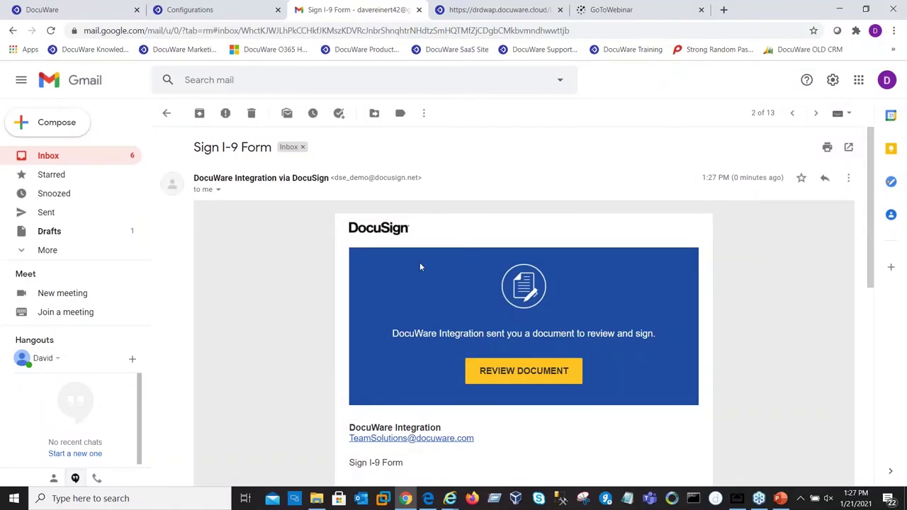
pyautogui.click(530, 380)
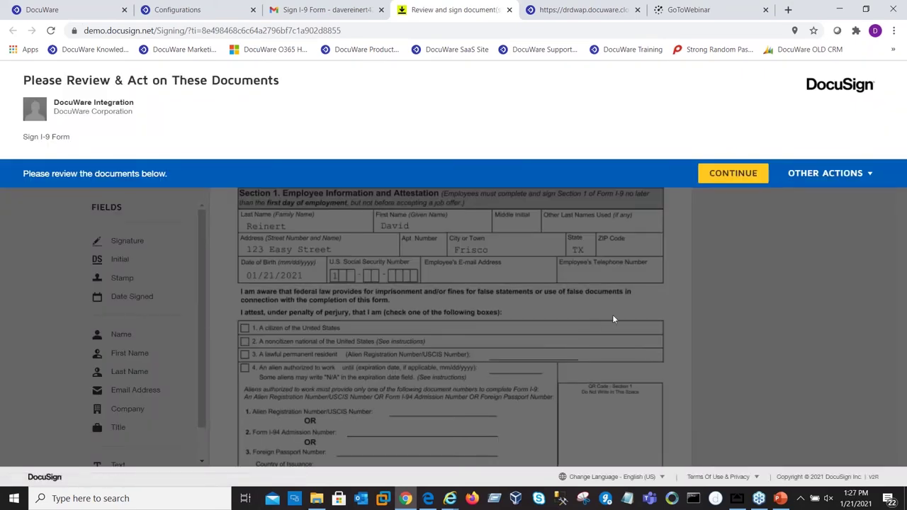
# Step: Place a signature at Signature of Employee and the date 1/21/2021 beside Today's Date
pyautogui.click(724, 179)
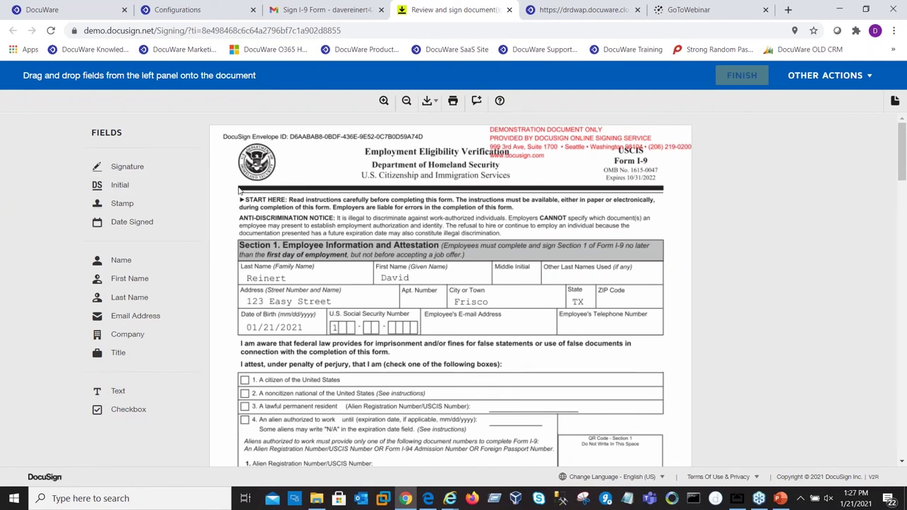
pyautogui.scroll(-5, 239, 190)
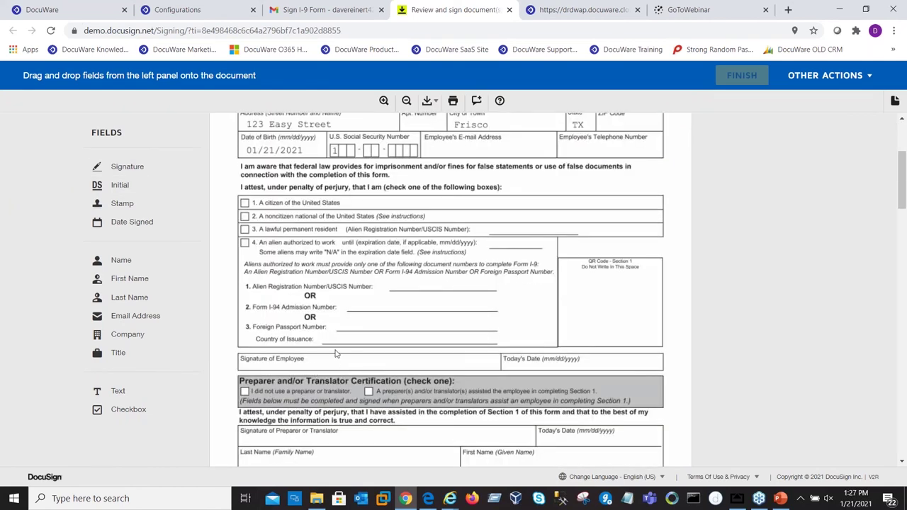
pyautogui.click(126, 170)
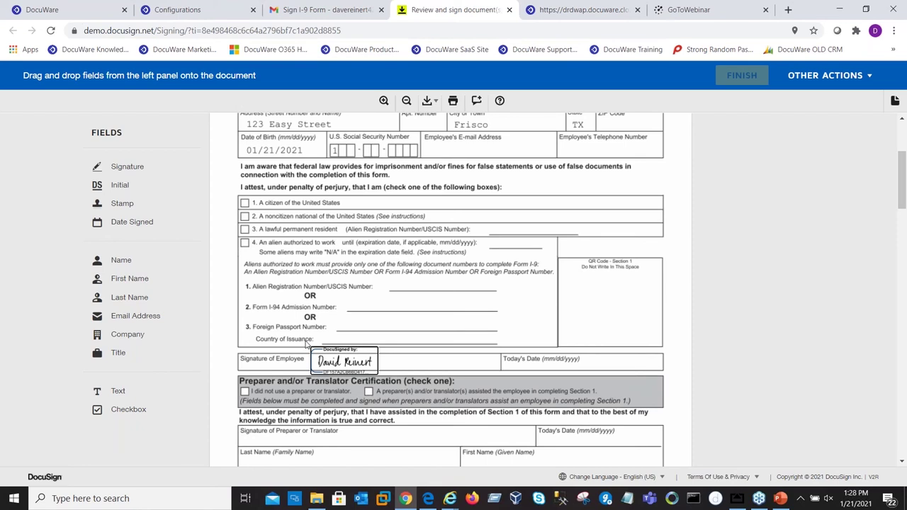
pyautogui.moveTo(306, 343); pyautogui.dragTo(301, 343)
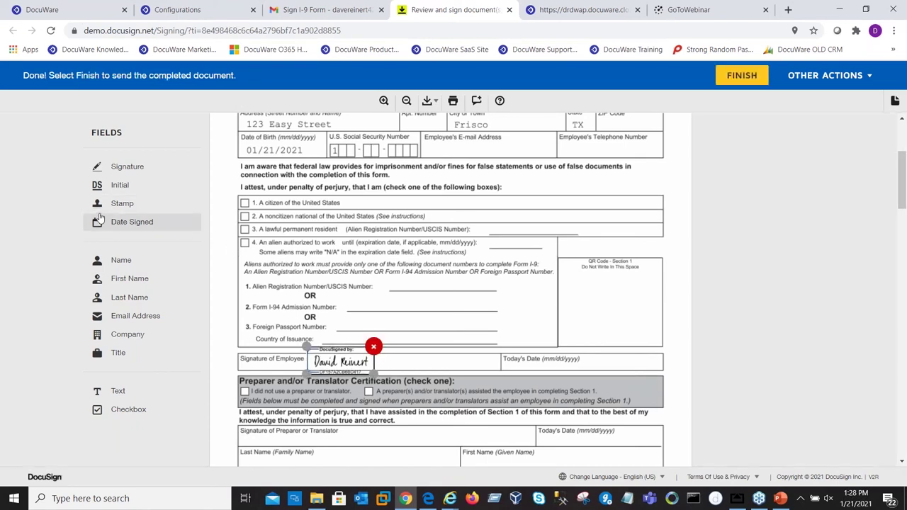
pyautogui.moveTo(117, 222); pyautogui.dragTo(586, 357)
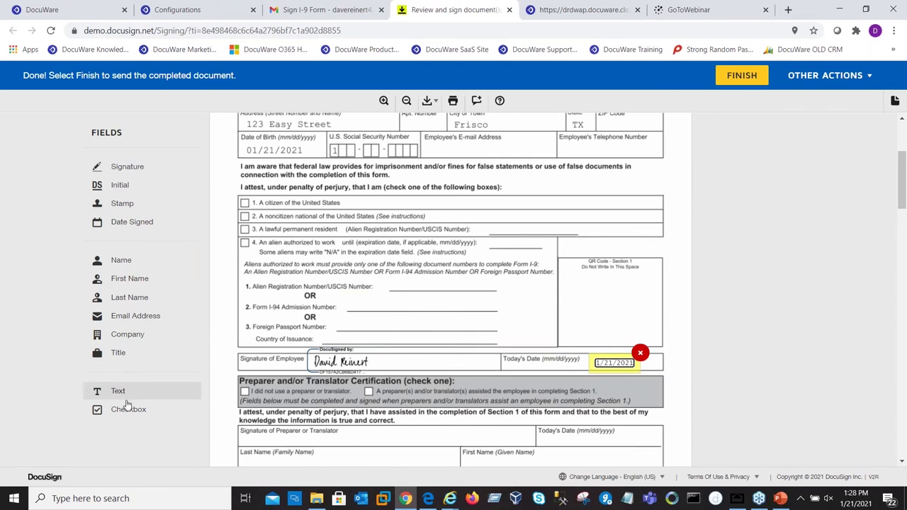
pyautogui.click(99, 391)
# Step: Finish the signed I-9 in DocuSign and decline the offer to log in
pyautogui.moveTo(119, 411); pyautogui.dragTo(122, 417)
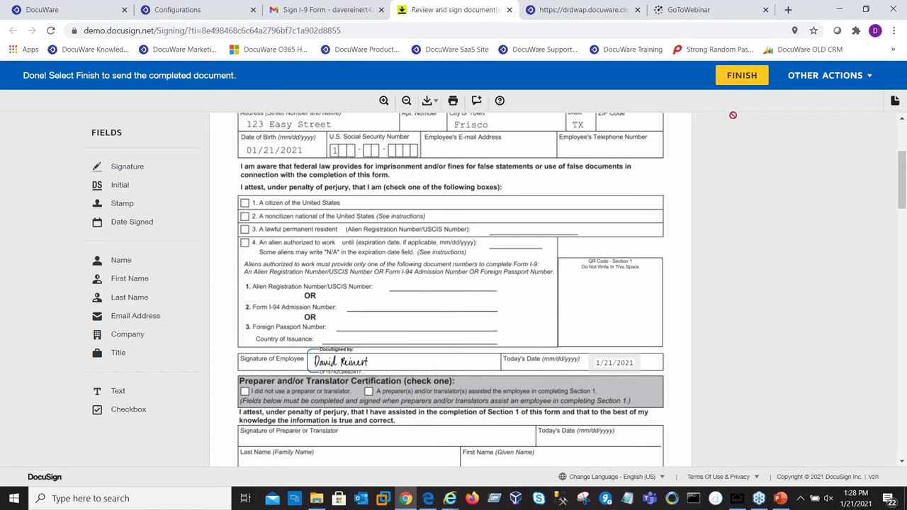
pyautogui.click(743, 79)
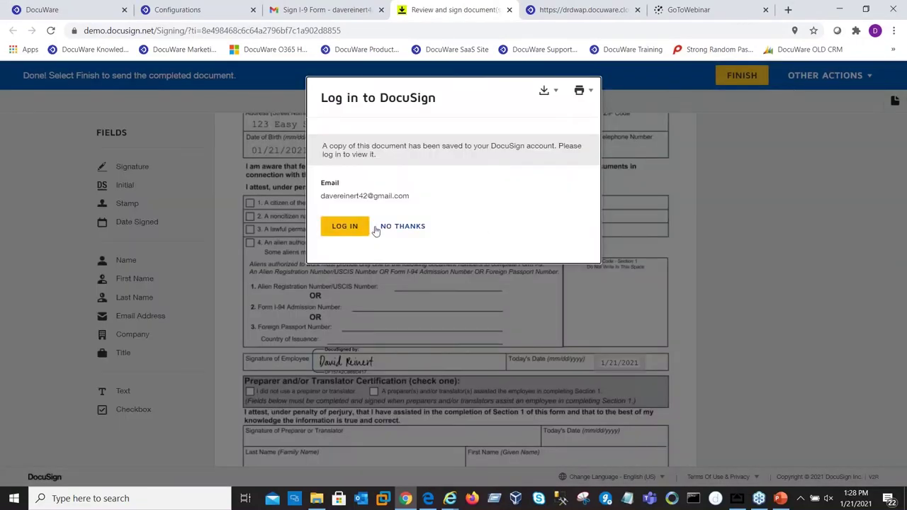
pyautogui.click(400, 226)
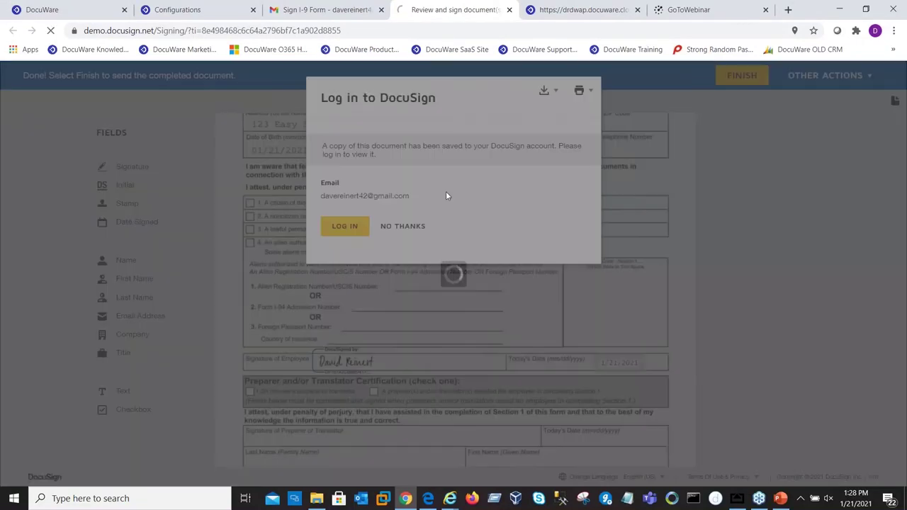
pyautogui.click(170, 8)
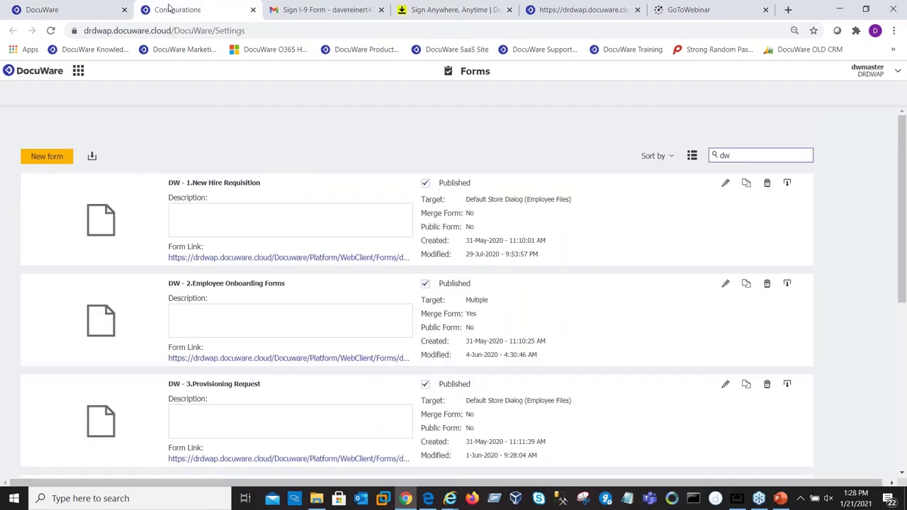
# Step: Check the Gmail inbox for the Completed: Sign I-9 Form message, then return to DocuWare
pyautogui.click(95, 13)
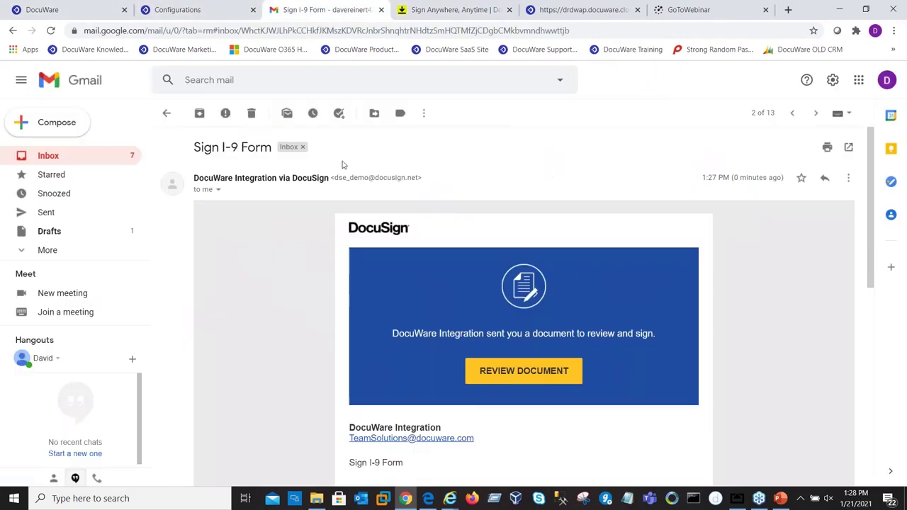
pyautogui.click(322, 10)
pyautogui.click(166, 114)
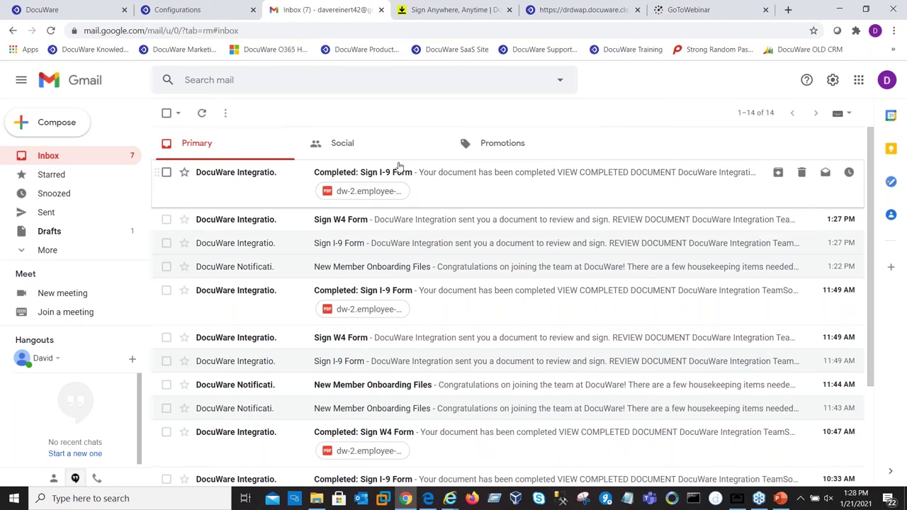
pyautogui.click(72, 12)
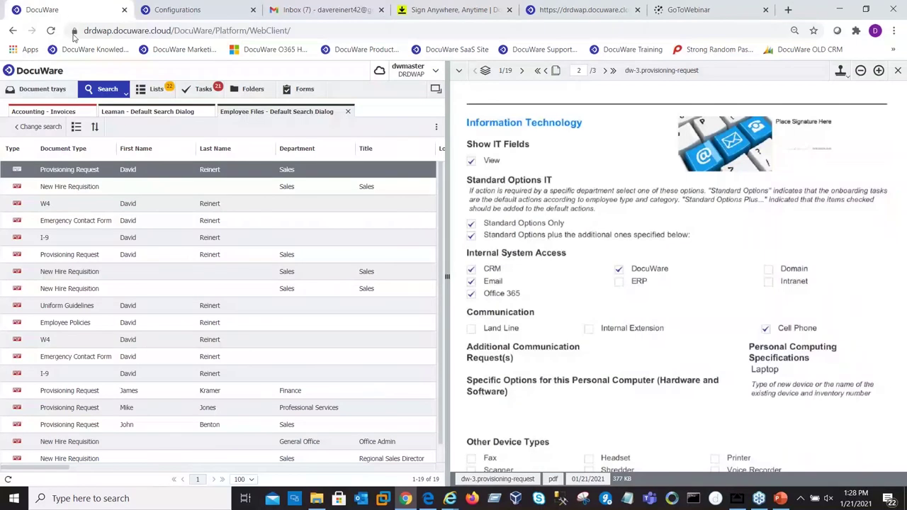
# Step: Refresh Employee Files to 22 documents and view the new I-9's signature and date
pyautogui.click(8, 479)
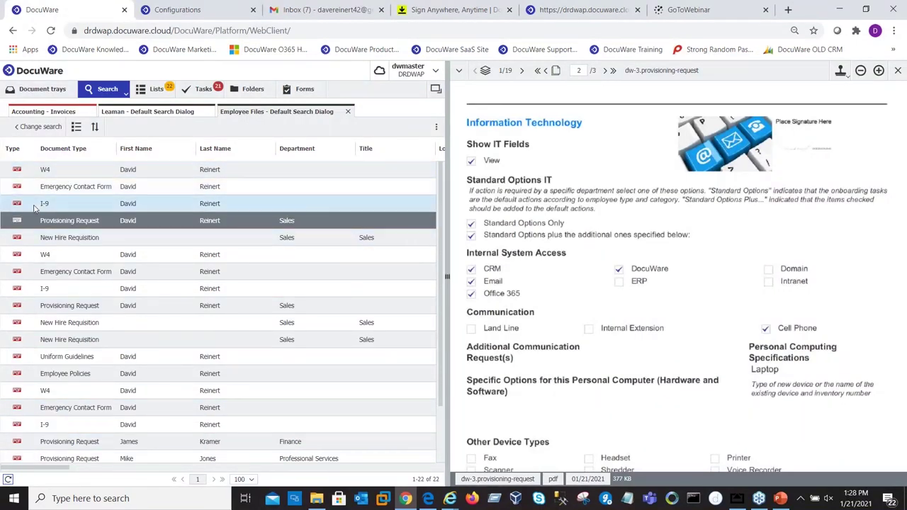
pyautogui.click(44, 204)
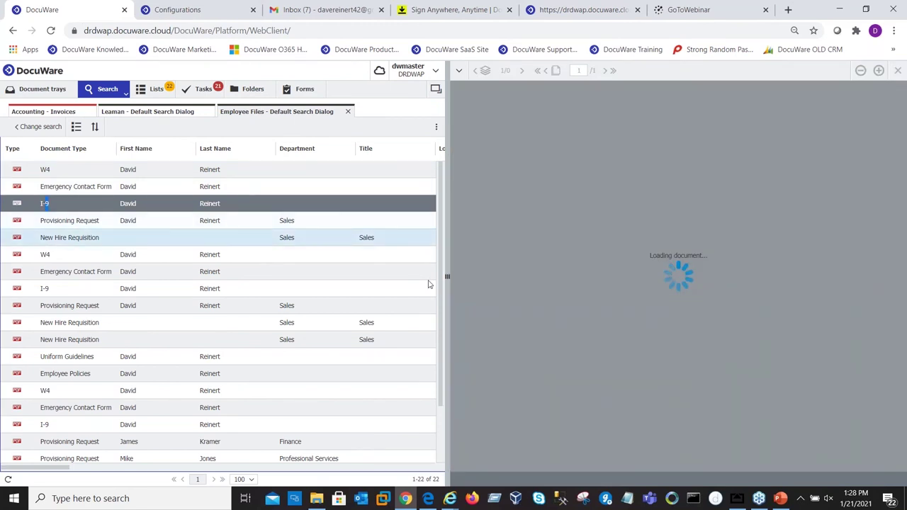
pyautogui.scroll(-2, 756, 217)
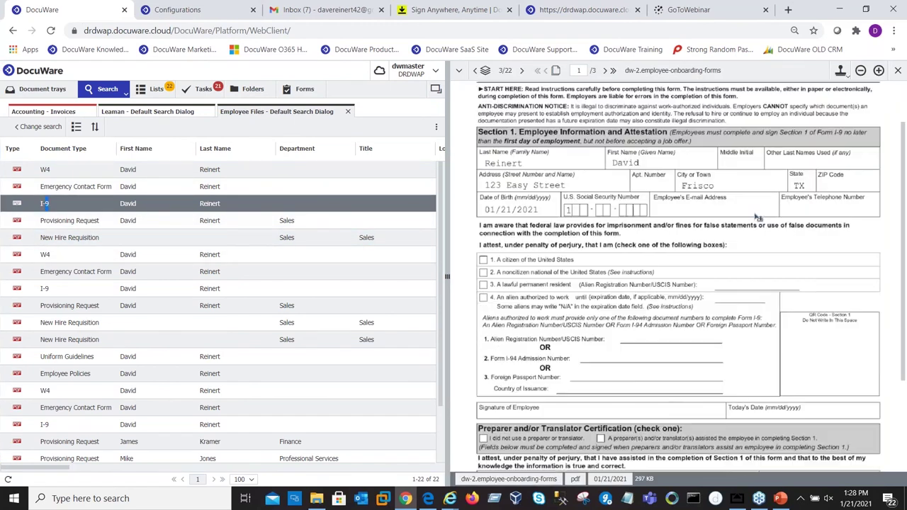
pyautogui.scroll(-3, 757, 218)
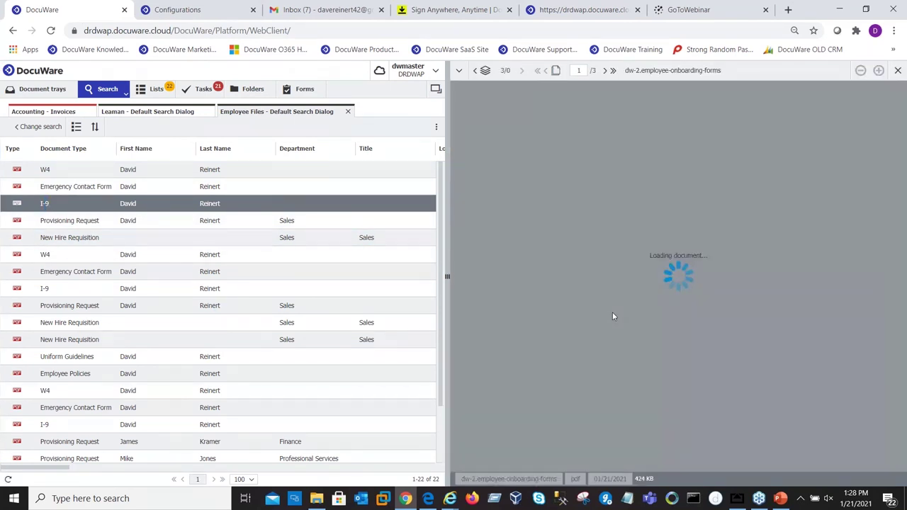
pyautogui.scroll(-2, 527, 330)
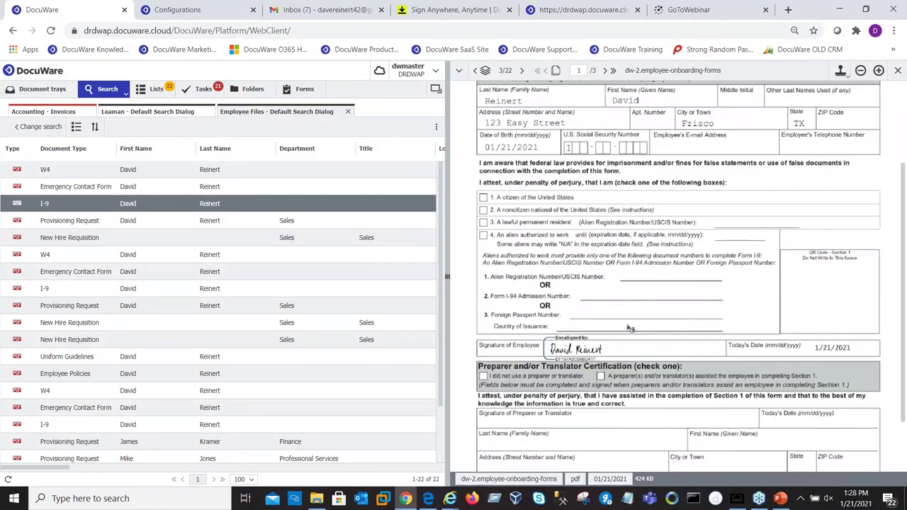
pyautogui.scroll(2, 630, 333)
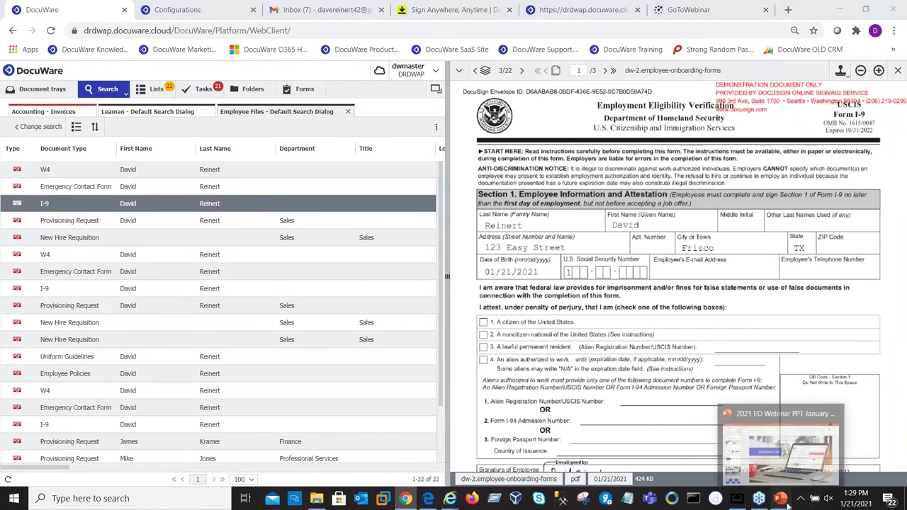
pyautogui.click(780, 499)
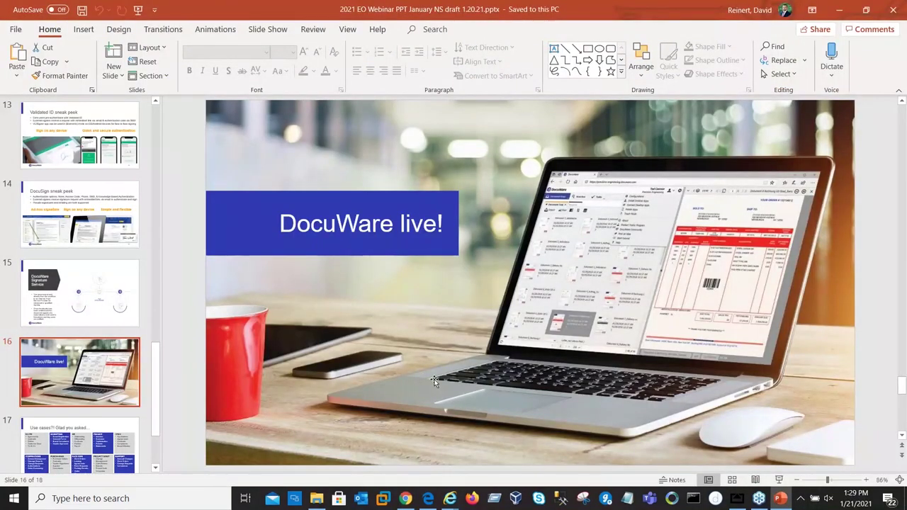
# Step: Present slide 17, "Use cases?! Glad you asked…", as a slide show
pyautogui.click(92, 445)
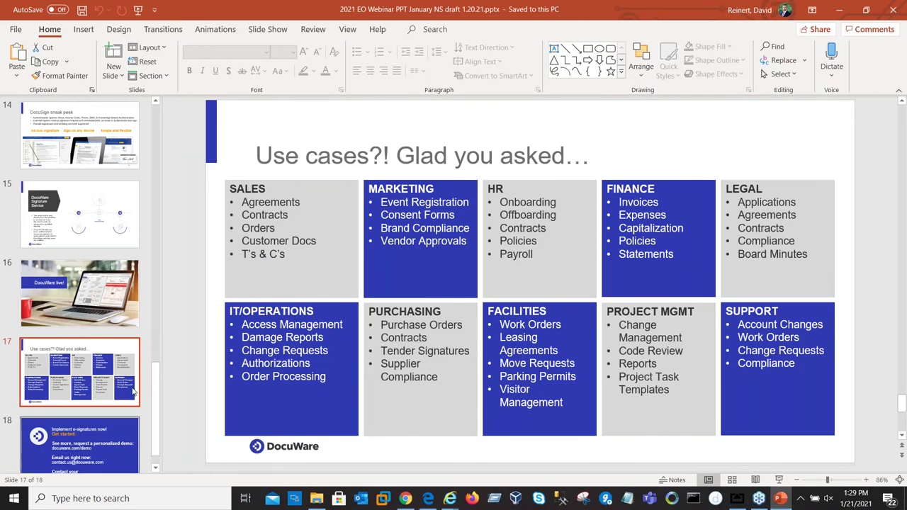
pyautogui.click(781, 481)
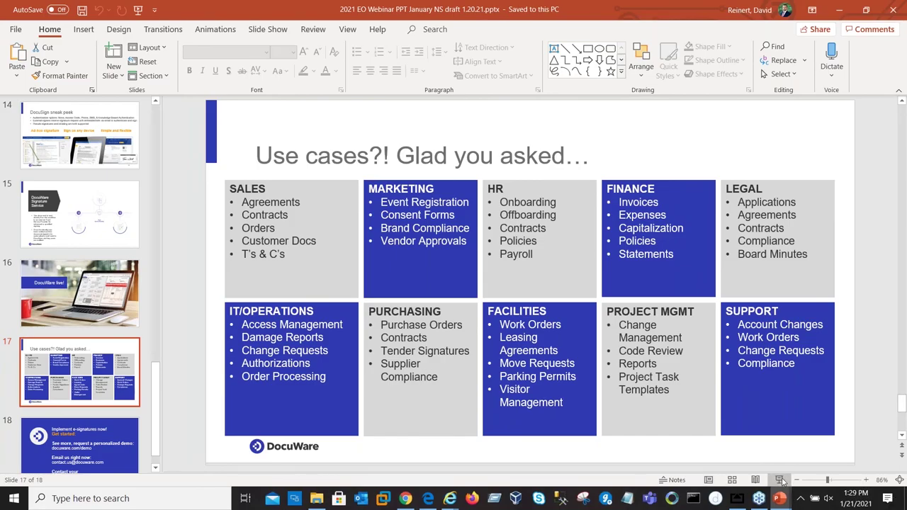